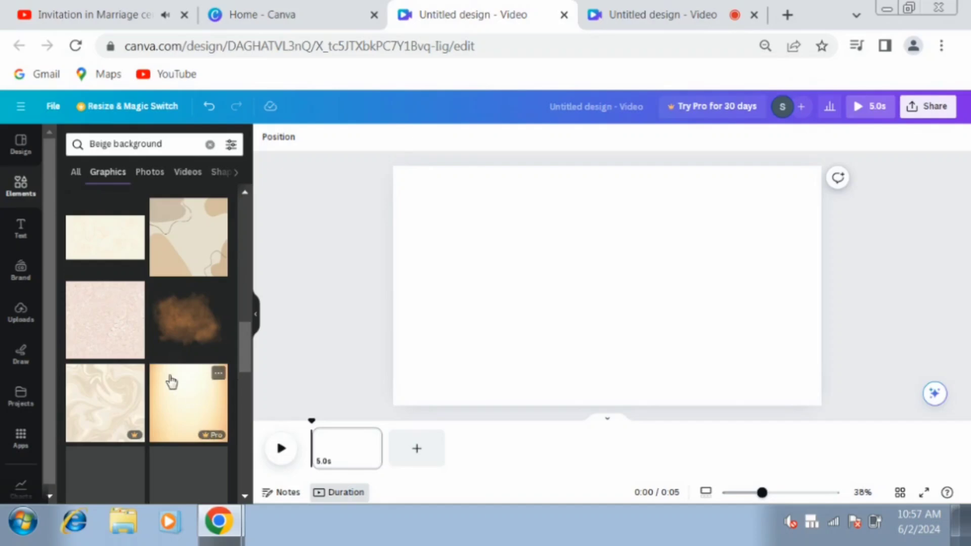
# Add the pinkish-beige floral pattern graphic to the blank page and set it as the page background
pyautogui.click(125, 321)
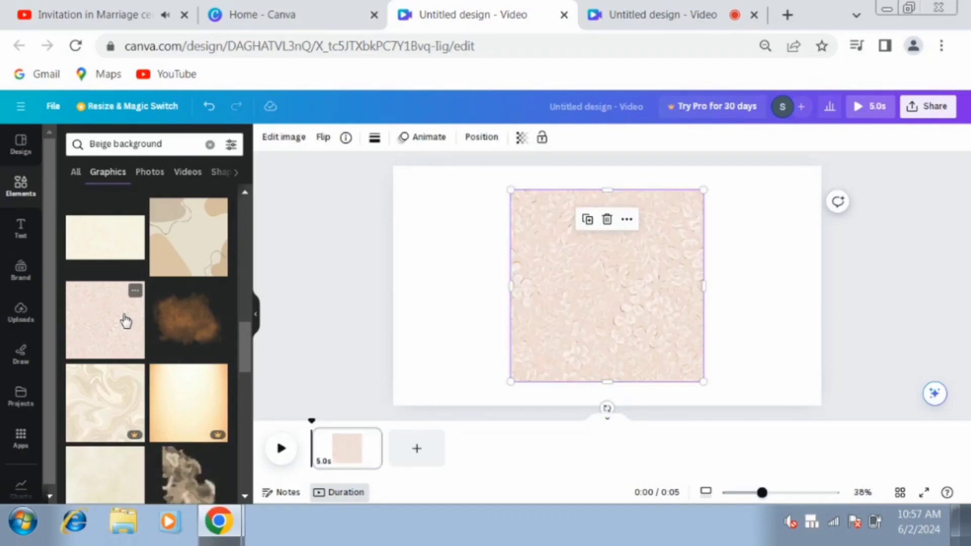
pyautogui.rightClick(584, 305)
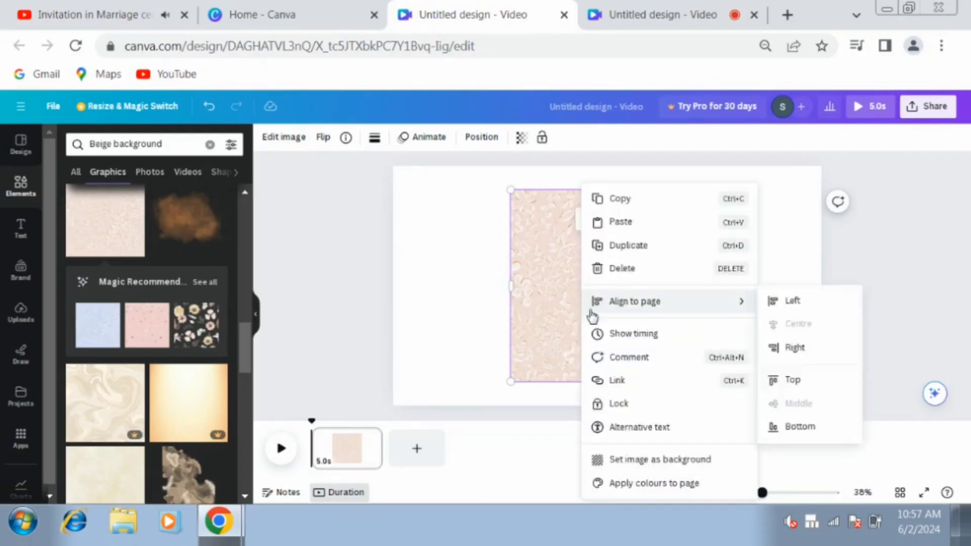
pyautogui.click(628, 462)
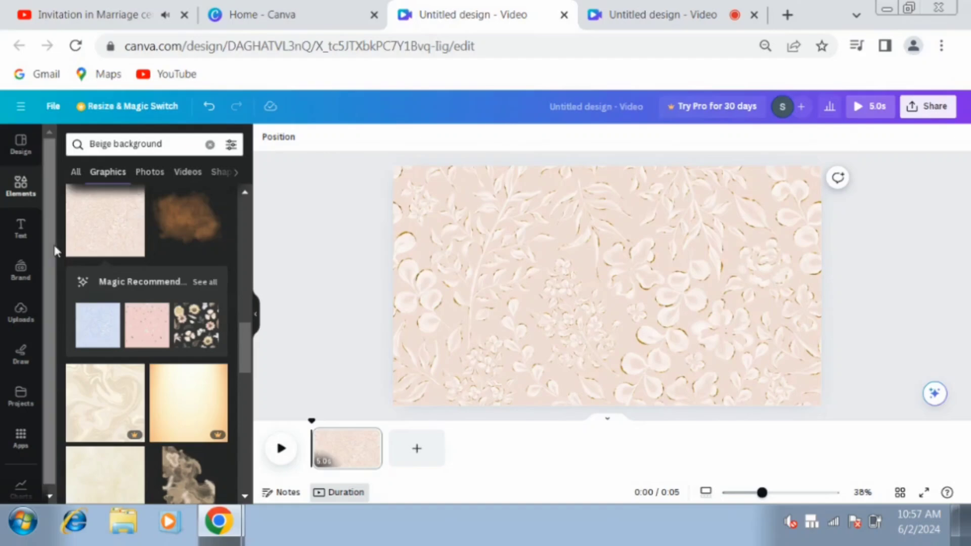
# Add a heading that reads "Home is the starting place of love, hope and dreams"
pyautogui.click(24, 232)
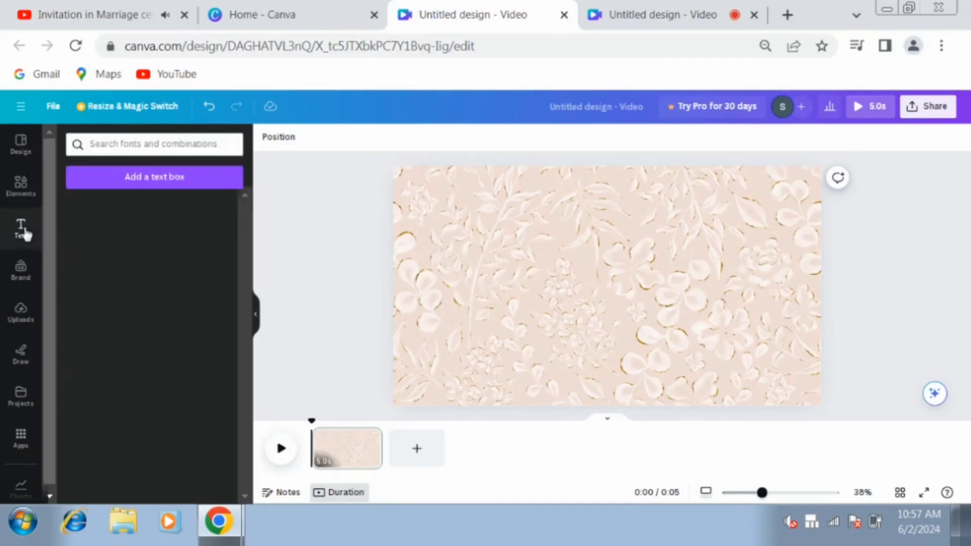
pyautogui.click(140, 285)
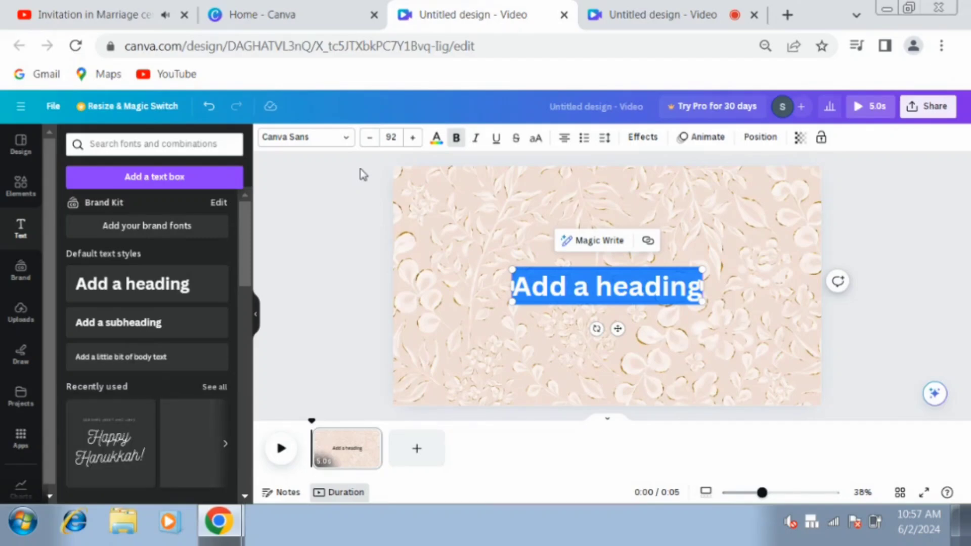
pyautogui.write('Home is the starting place of love, hope and dreams')
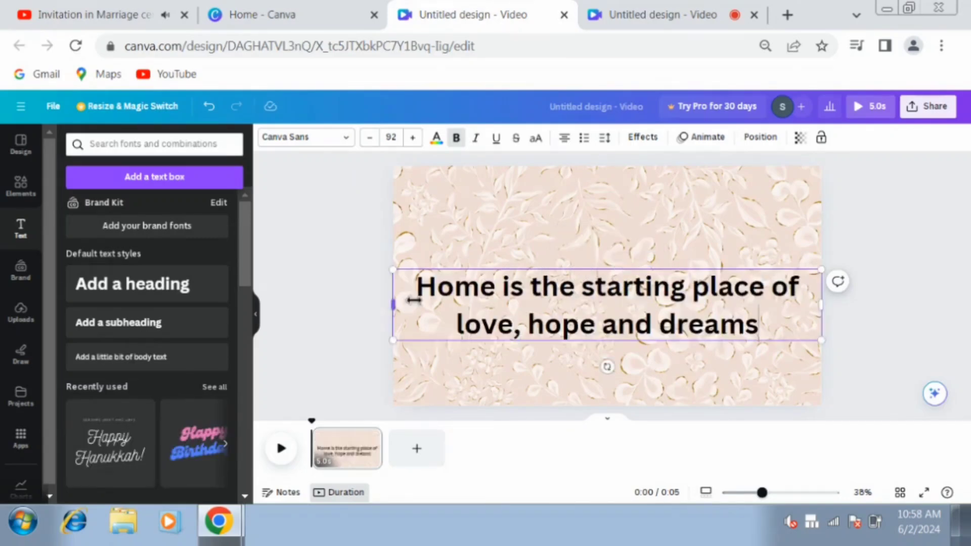
# Resize the quote's text box to about four-fifths of the page width and move it up toward the page's upper half
pyautogui.moveTo(397, 305); pyautogui.dragTo(531, 324)
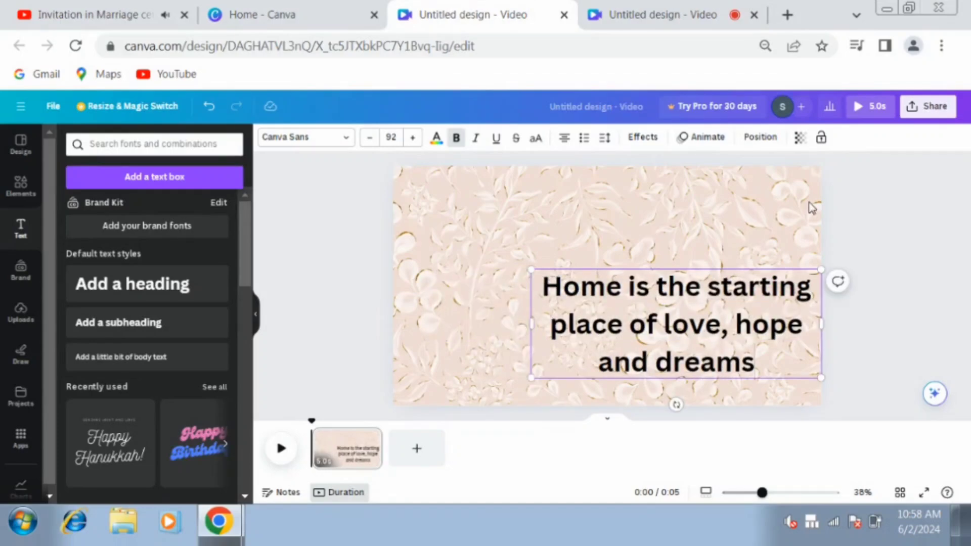
pyautogui.click(874, 208)
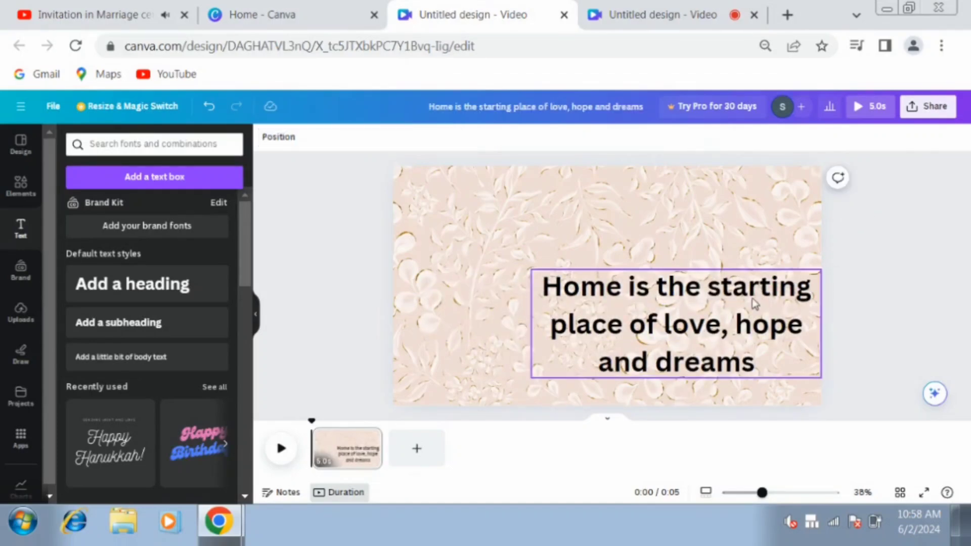
pyautogui.moveTo(754, 304); pyautogui.dragTo(687, 253)
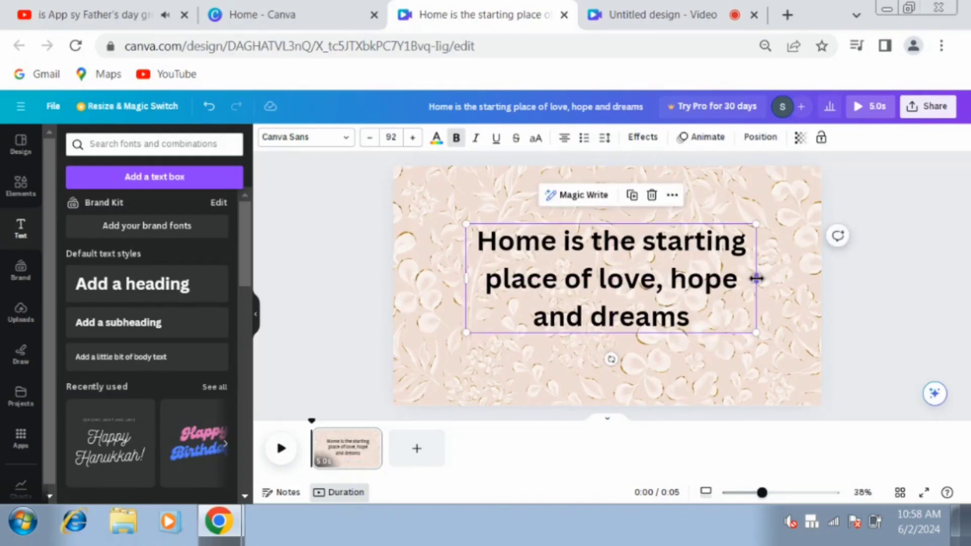
pyautogui.moveTo(756, 278); pyautogui.dragTo(816, 318)
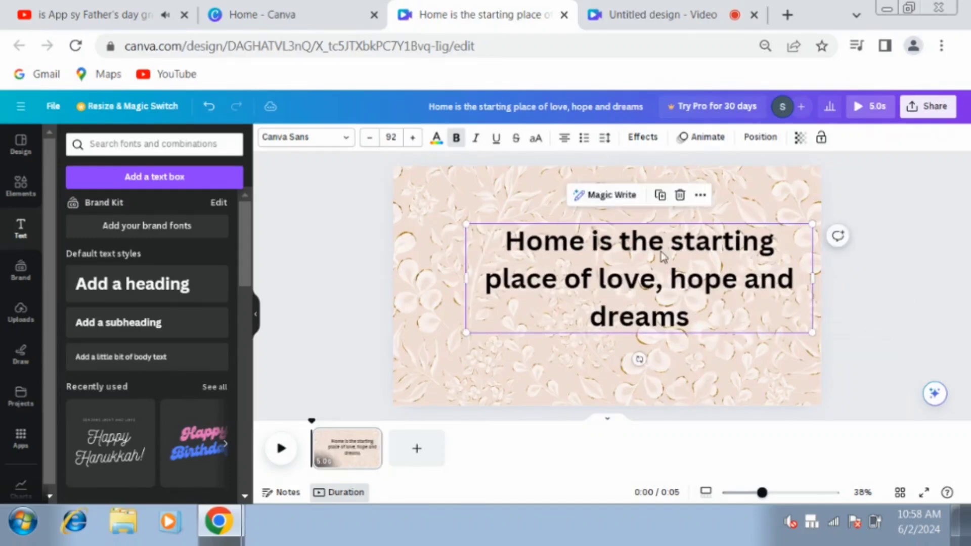
# Reduce the quote's font size to 77 and move it closer to the page's upper edge
pyautogui.click(370, 137)
pyautogui.click(371, 139)
pyautogui.click(369, 138)
pyautogui.click(370, 137)
pyautogui.click(370, 138)
pyautogui.click(370, 137)
pyautogui.click(370, 137)
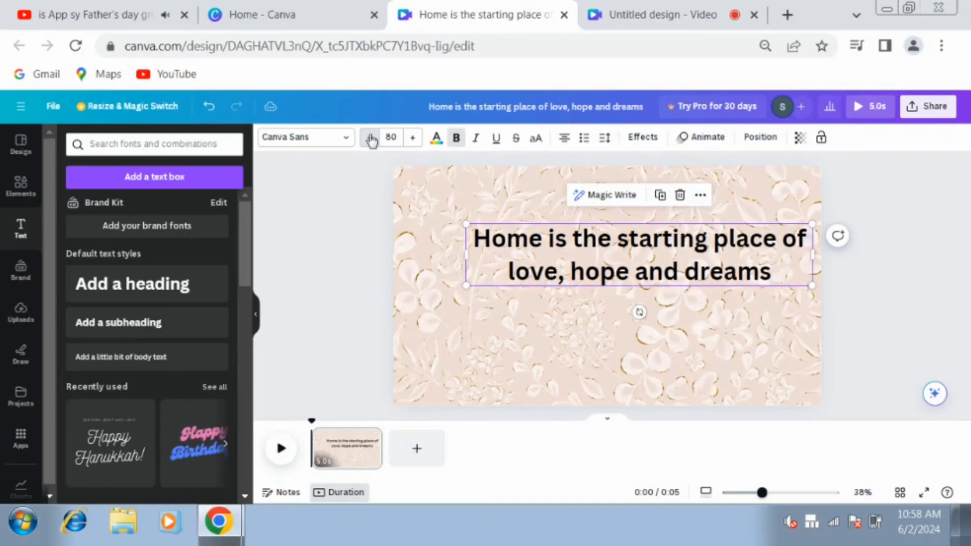
pyautogui.click(370, 138)
pyautogui.click(370, 138)
pyautogui.click(370, 137)
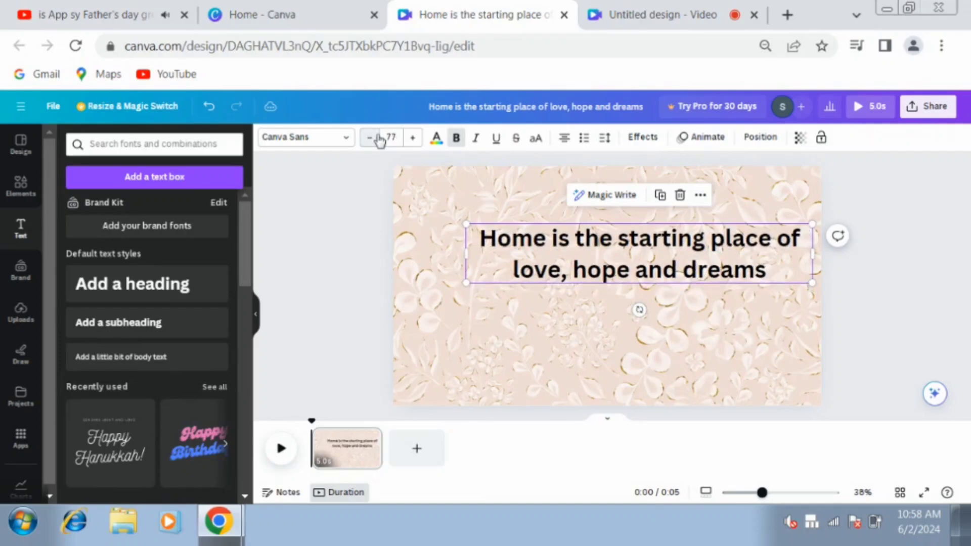
pyautogui.click(356, 298)
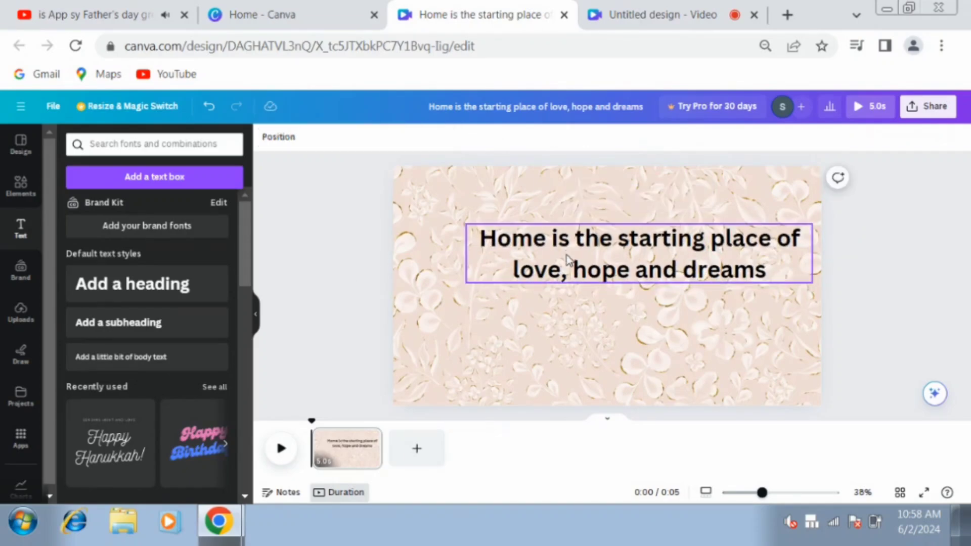
pyautogui.moveTo(567, 259); pyautogui.dragTo(563, 231)
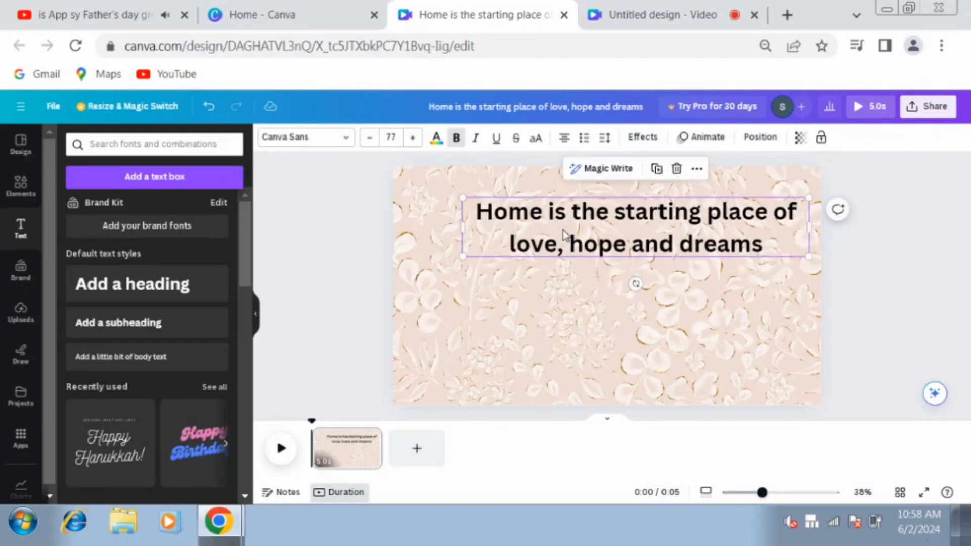
# Add a second heading reading "WEL COME HOME" below the quote and set its font to Alex Brush
pyautogui.click(197, 294)
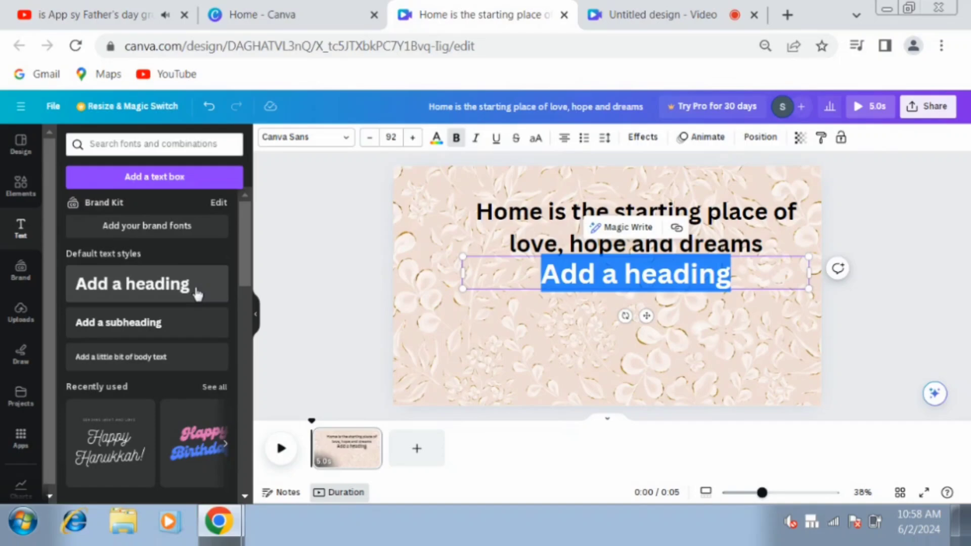
pyautogui.write('WEL COME HOME')
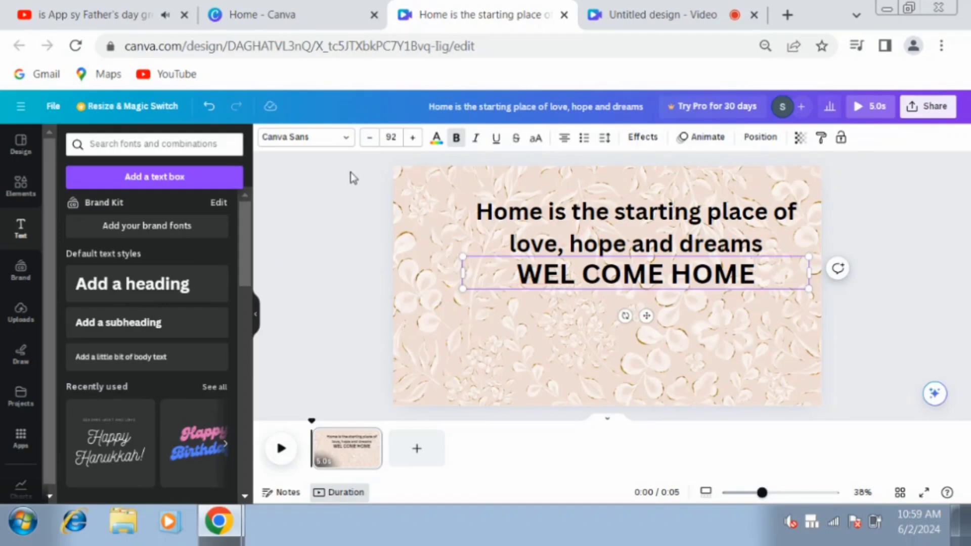
pyautogui.click(349, 144)
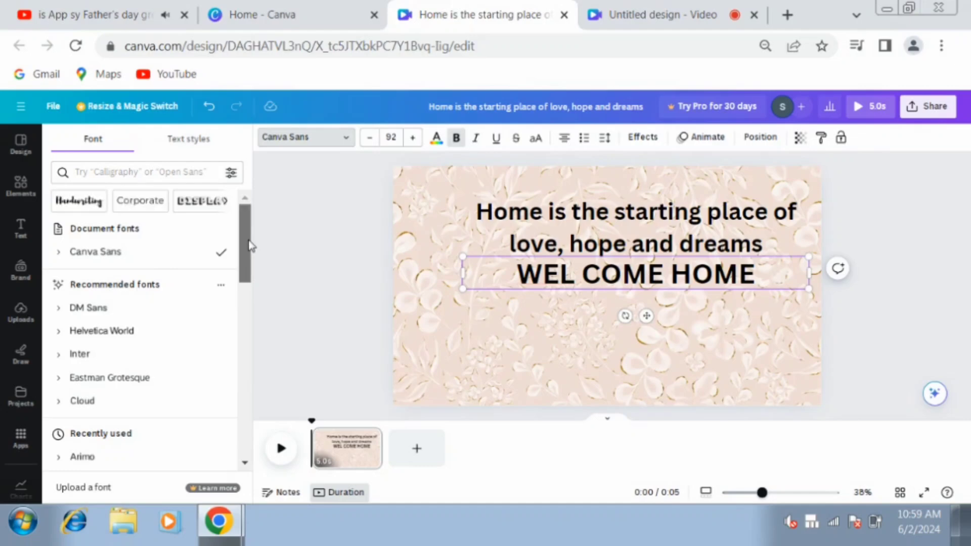
pyautogui.moveTo(247, 243); pyautogui.dragTo(249, 299)
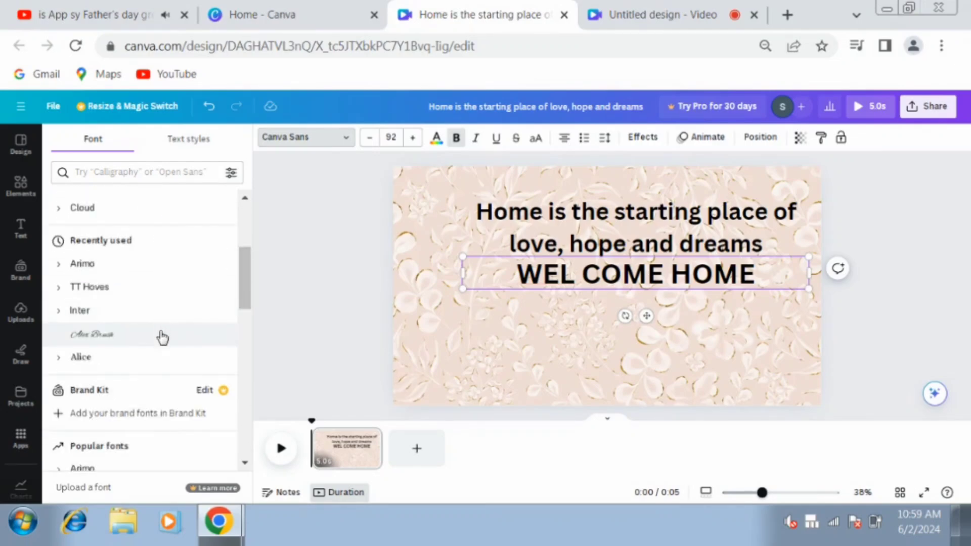
pyautogui.click(161, 336)
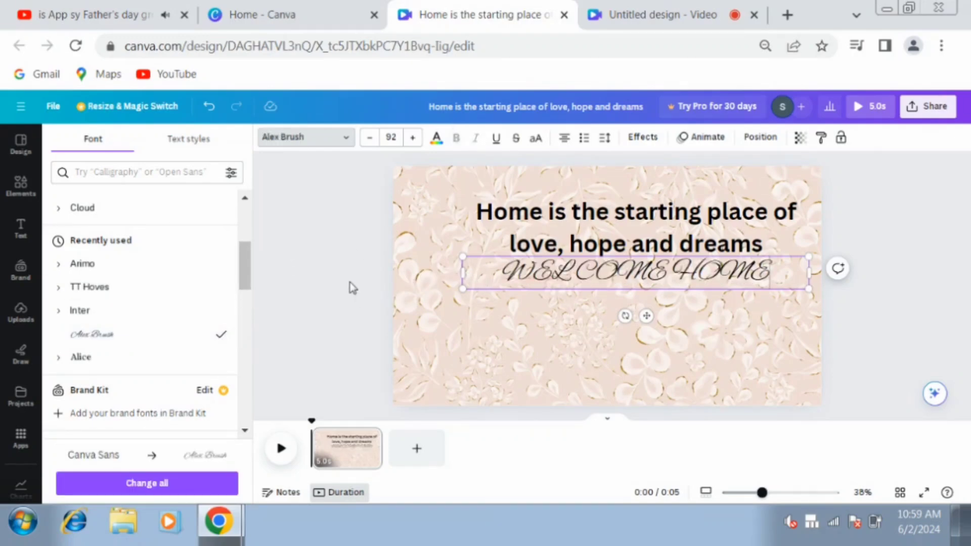
pyautogui.click(528, 285)
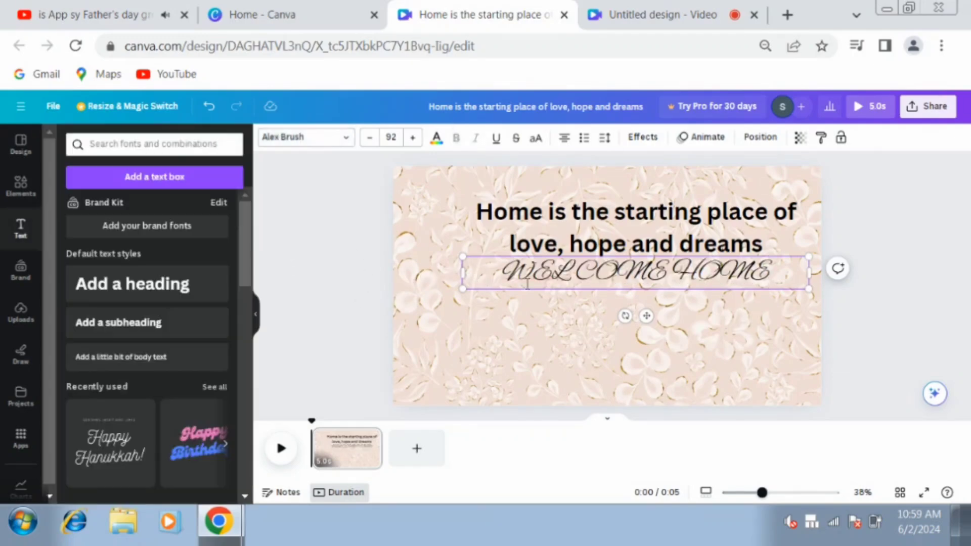
# Enlarge the "WEL COME HOME" heading to font size 124 and position it just below the quote
pyautogui.click(360, 320)
pyautogui.moveTo(538, 272); pyautogui.dragTo(537, 341)
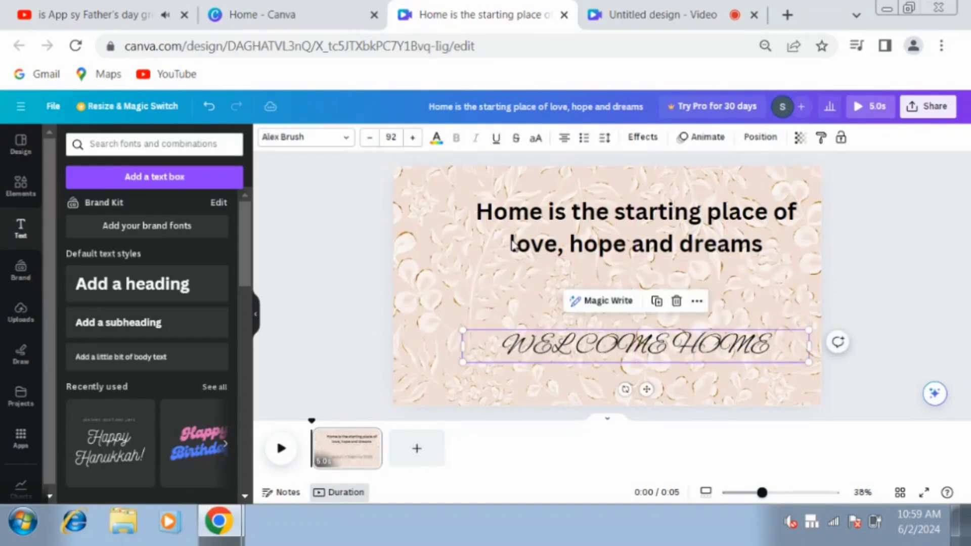
pyautogui.click(413, 137)
pyautogui.click(413, 137)
pyautogui.click(412, 138)
pyautogui.click(413, 138)
pyautogui.click(413, 138)
pyautogui.click(413, 138)
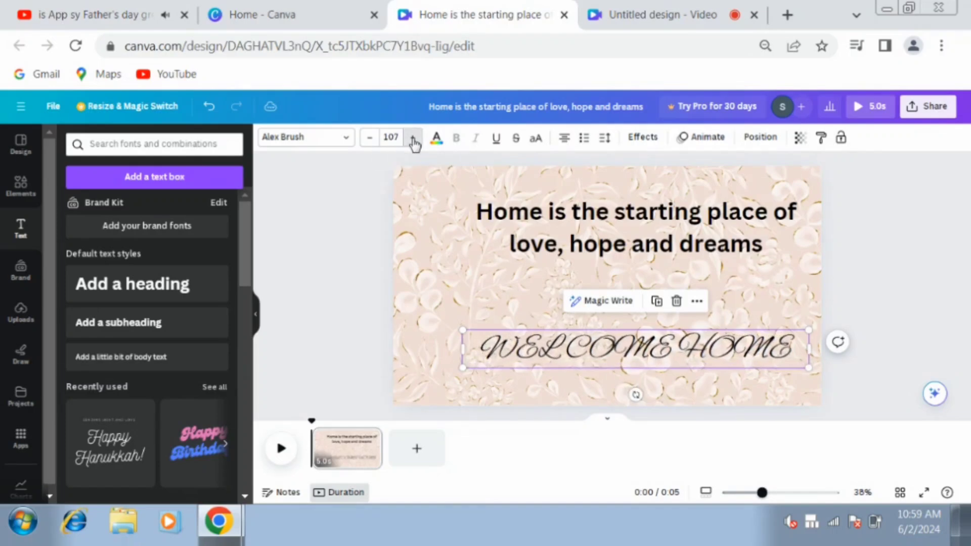
pyautogui.click(413, 137)
pyautogui.click(413, 138)
pyautogui.click(412, 137)
pyautogui.click(413, 137)
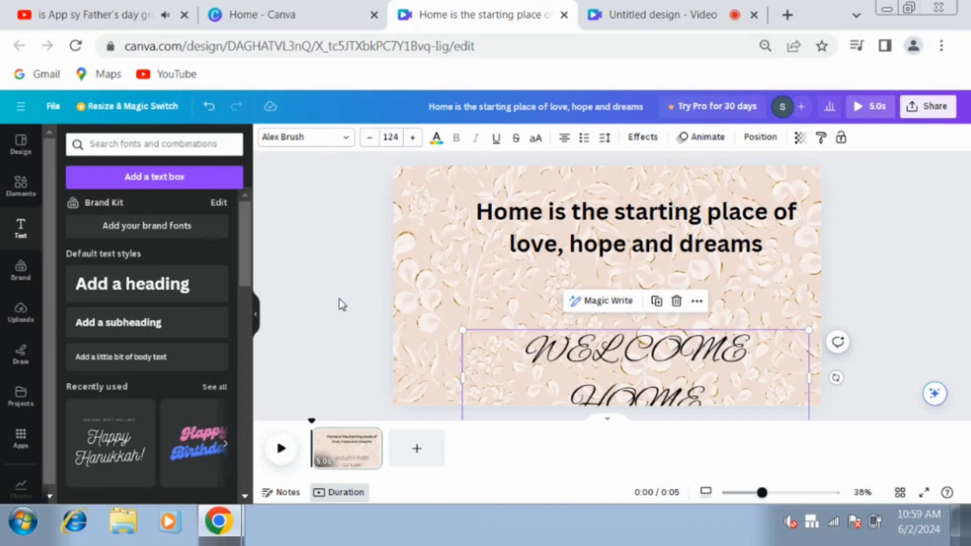
pyautogui.click(481, 338)
pyautogui.moveTo(553, 356); pyautogui.dragTo(550, 288)
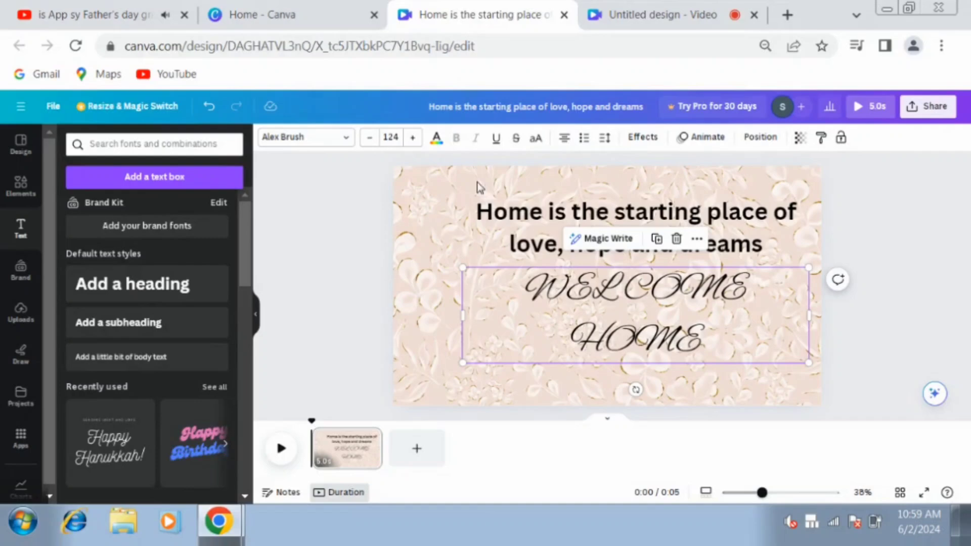
# Set the "WEL COME HOME" heading's text colour to the custom purple #C754E4
pyautogui.click(437, 139)
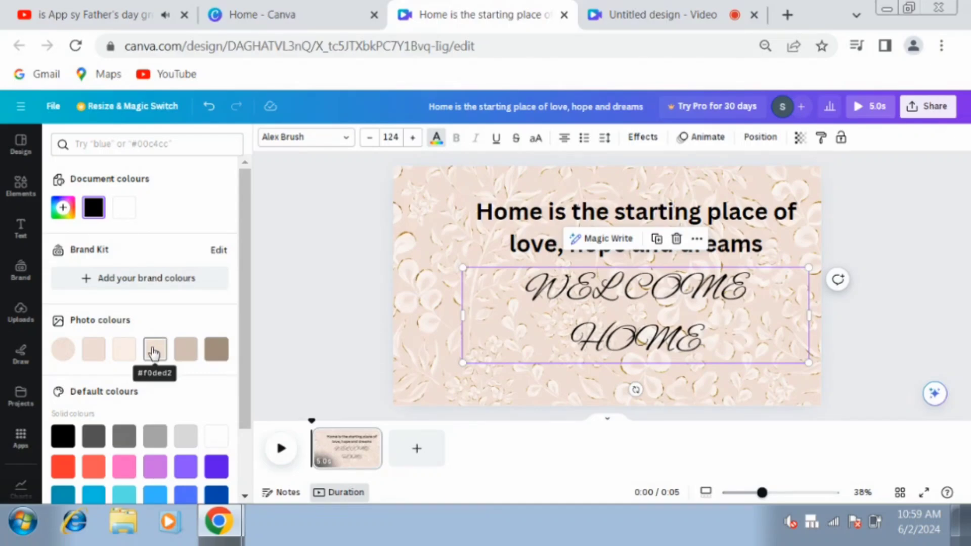
pyautogui.click(155, 353)
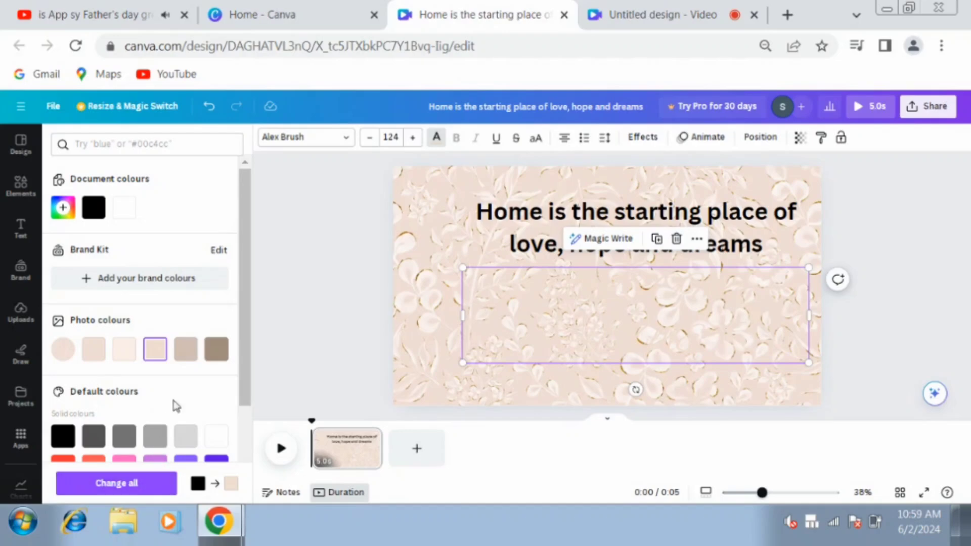
pyautogui.click(69, 216)
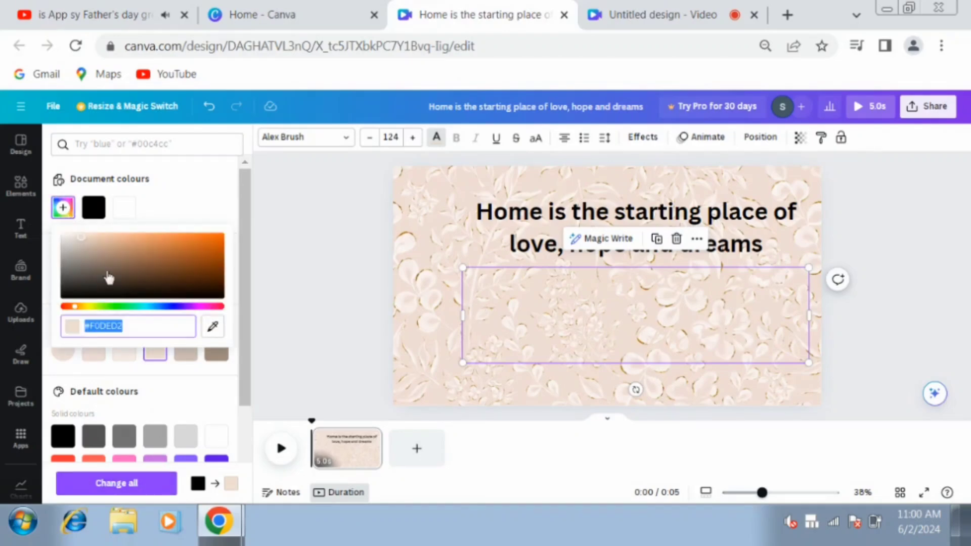
pyautogui.click(121, 244)
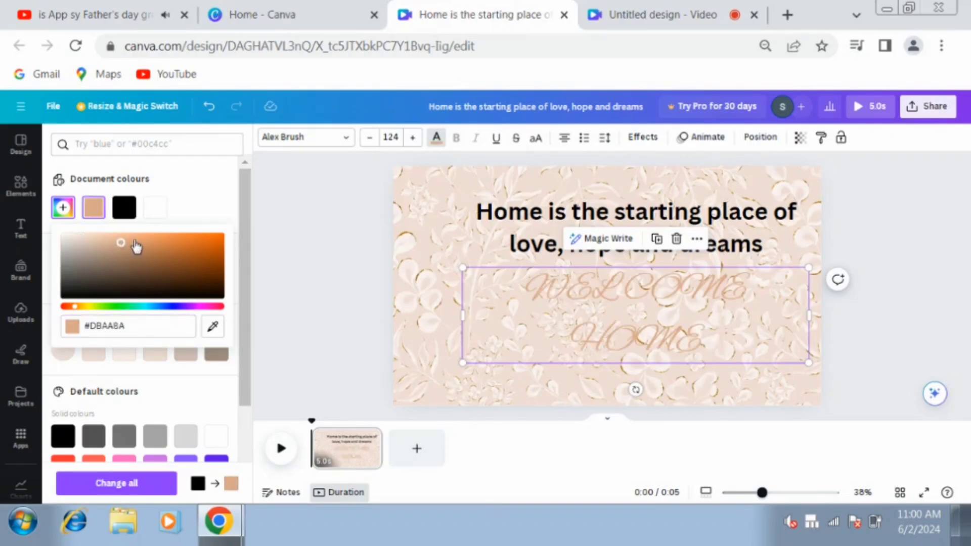
pyautogui.click(137, 237)
pyautogui.click(151, 239)
pyautogui.click(164, 240)
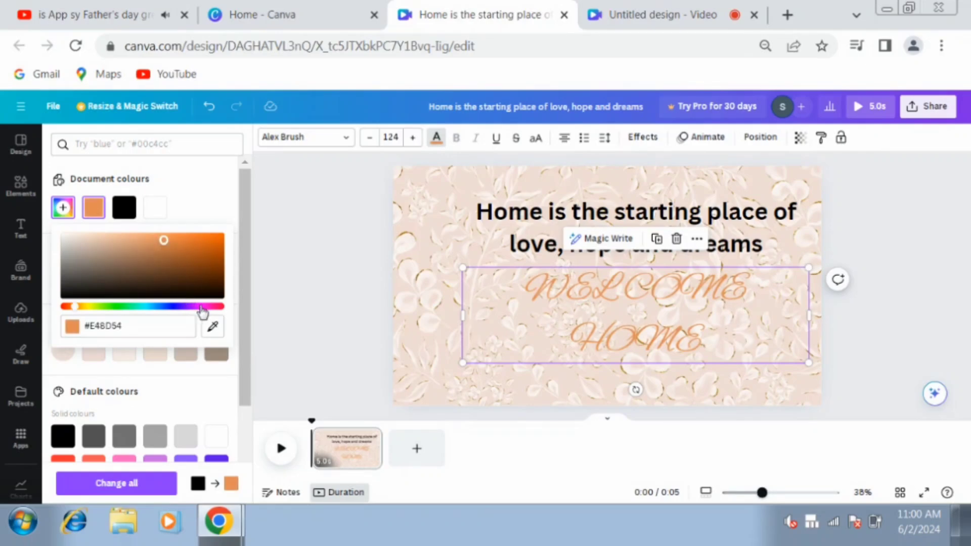
pyautogui.click(193, 306)
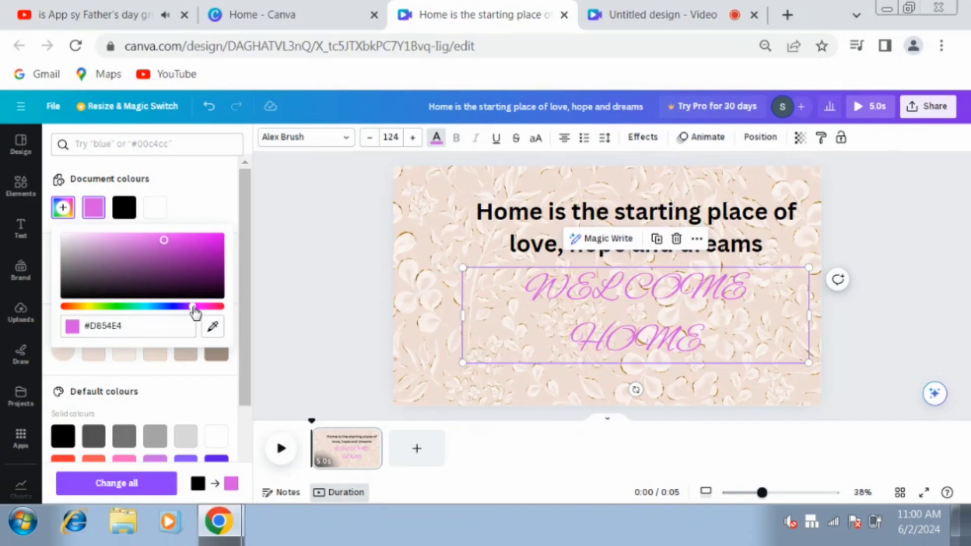
pyautogui.click(199, 307)
pyautogui.click(190, 306)
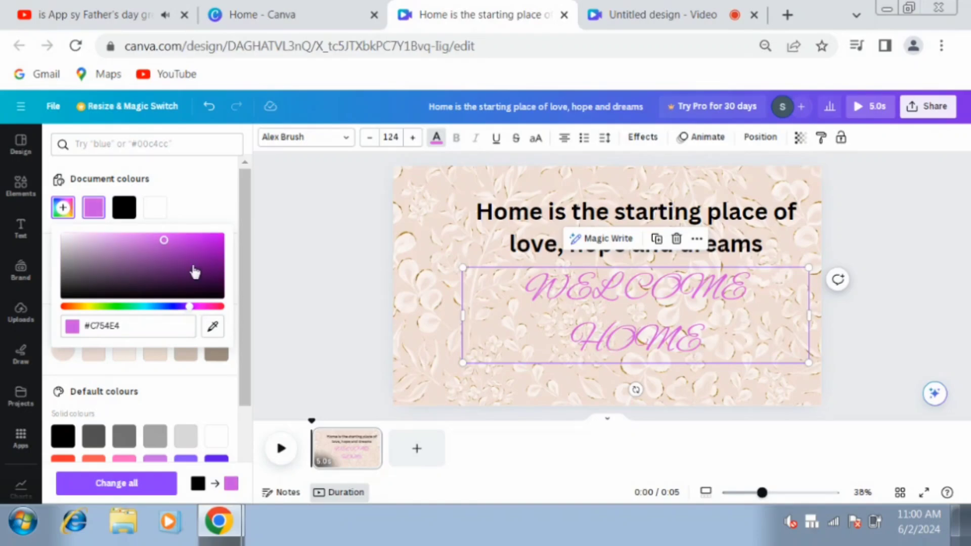
# Apply the purple document colour #C754E4 to the quote text and set its font to Arimo
pyautogui.click(509, 212)
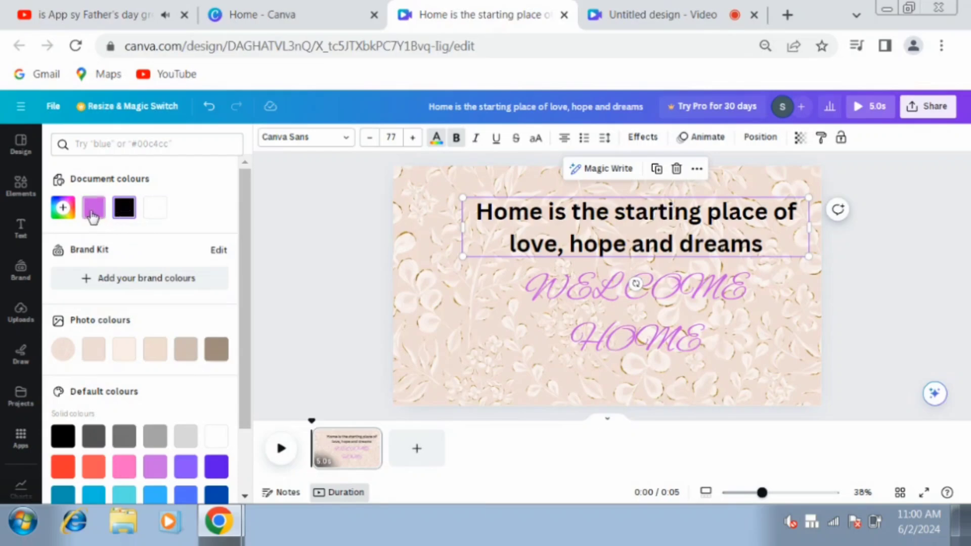
pyautogui.click(93, 208)
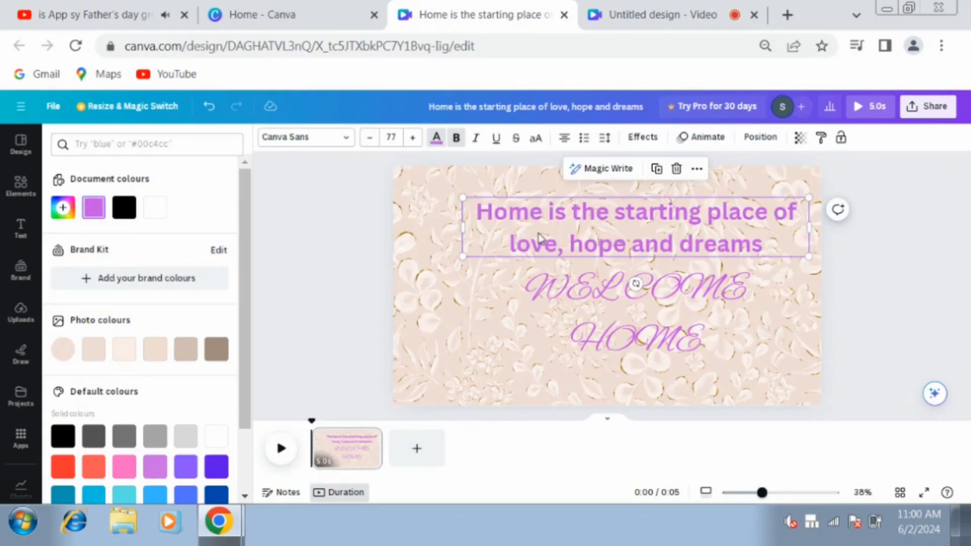
pyautogui.click(349, 143)
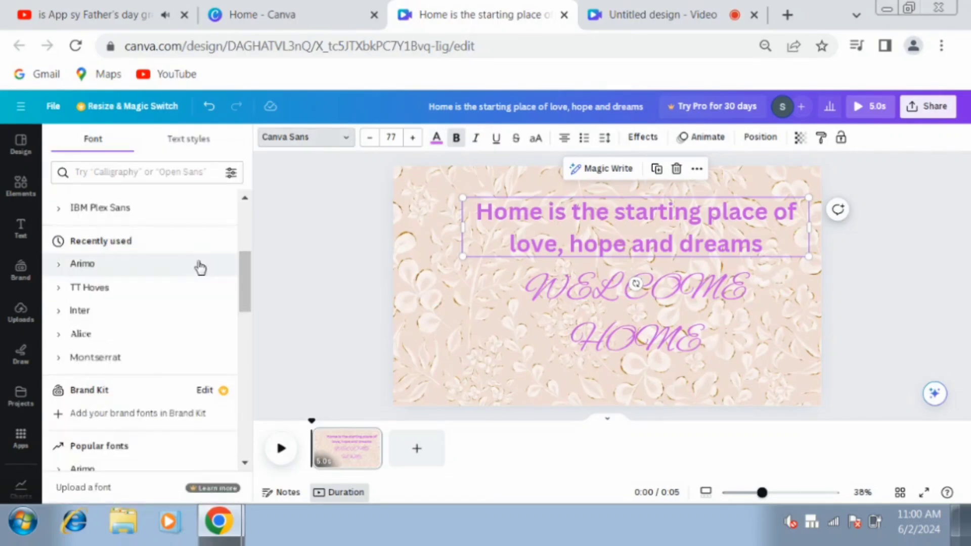
pyautogui.click(193, 274)
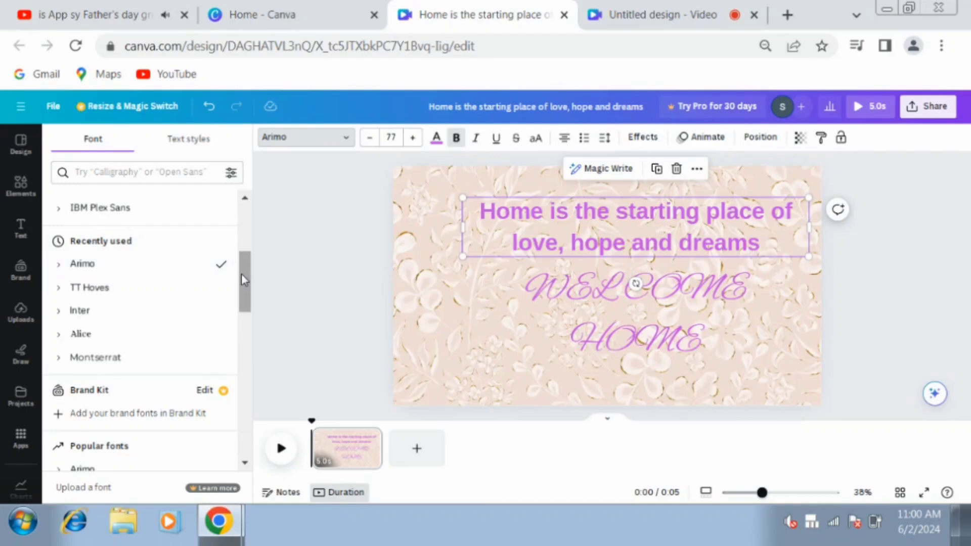
# Set the quote's font to Inter and move the "WEL COME HOME" heading slightly lower
pyautogui.click(176, 308)
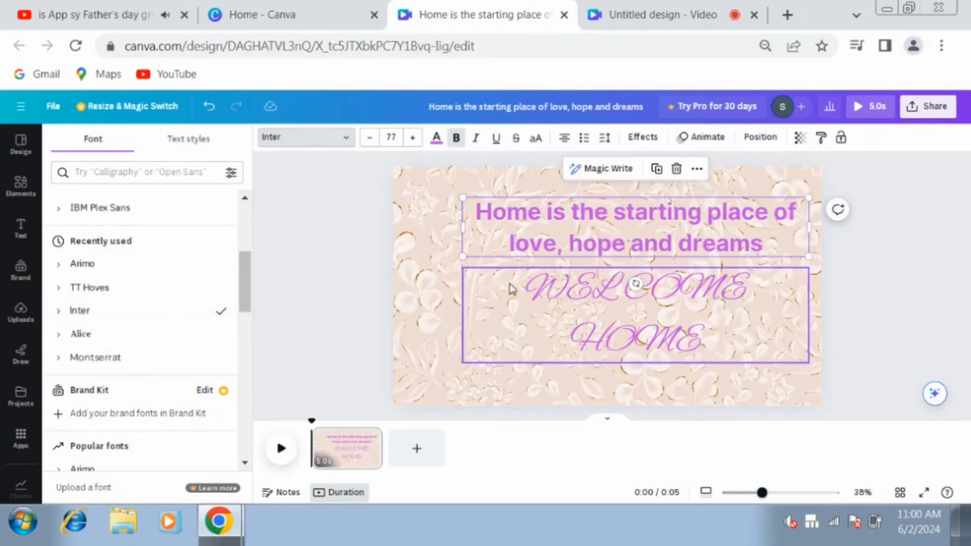
pyautogui.click(572, 299)
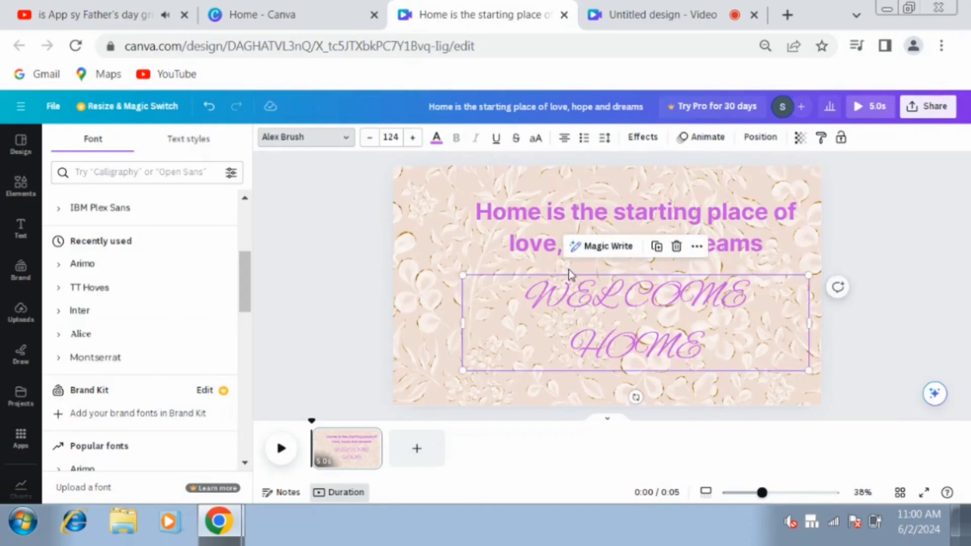
# Reduce the quote's font size to 56
pyautogui.click(527, 222)
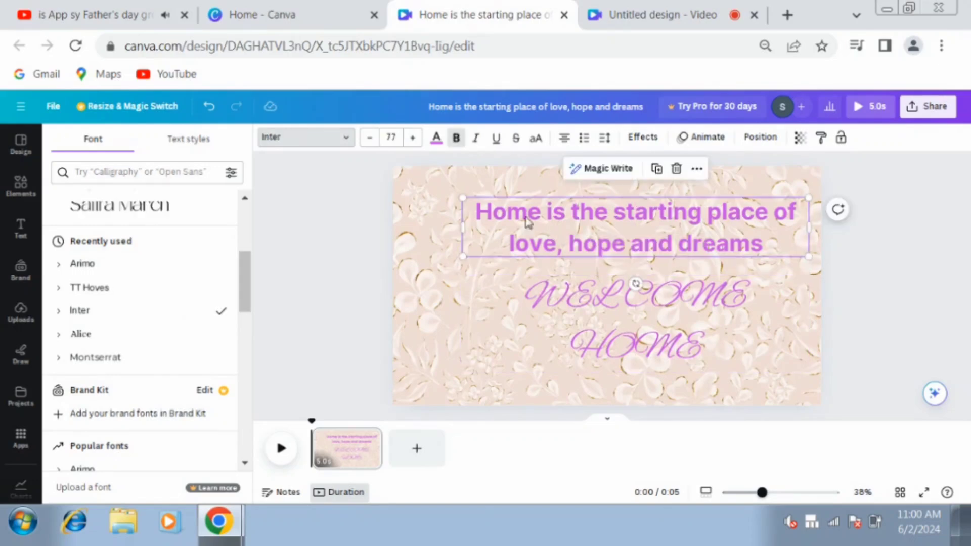
pyautogui.click(369, 138)
pyautogui.click(370, 138)
pyautogui.click(369, 138)
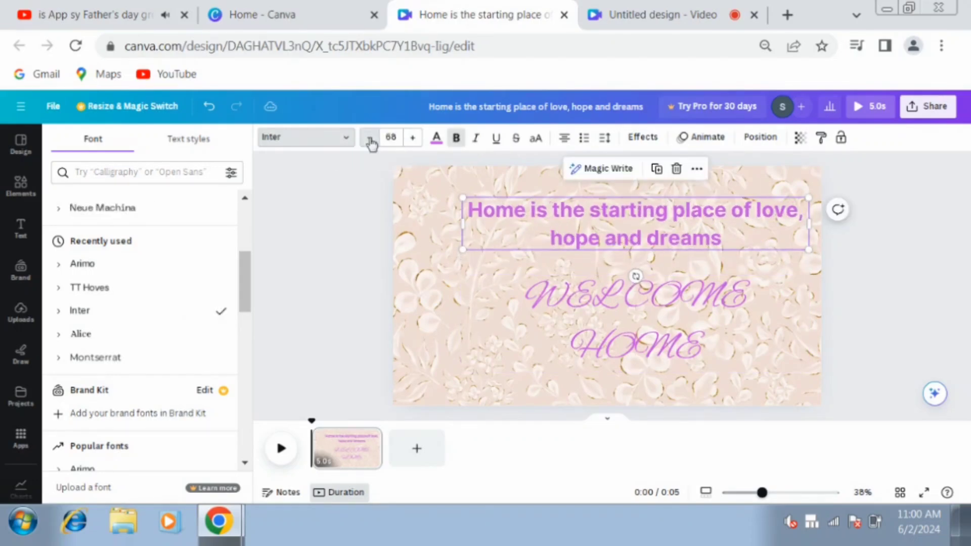
pyautogui.click(370, 137)
pyautogui.click(370, 137)
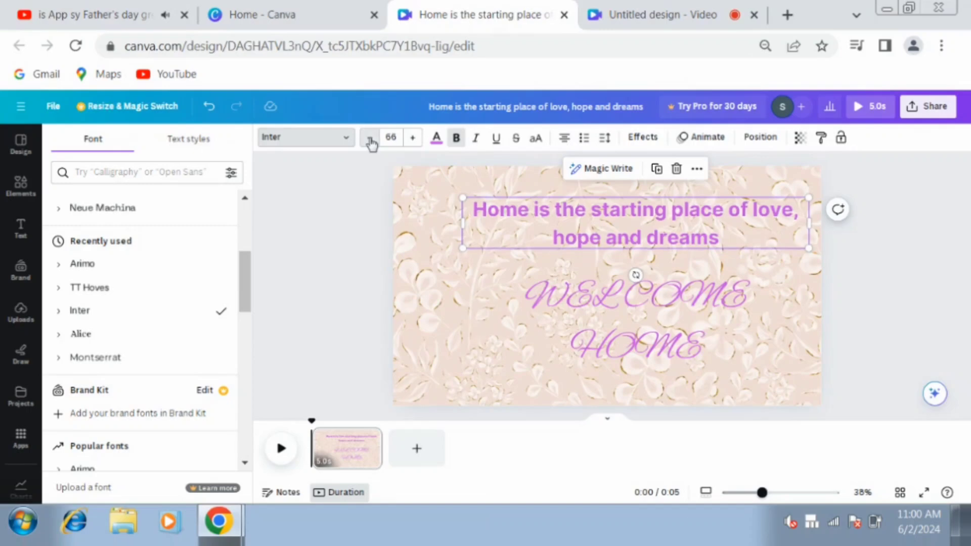
pyautogui.click(369, 138)
pyautogui.click(369, 138)
pyautogui.click(369, 138)
pyautogui.click(369, 138)
pyautogui.click(369, 138)
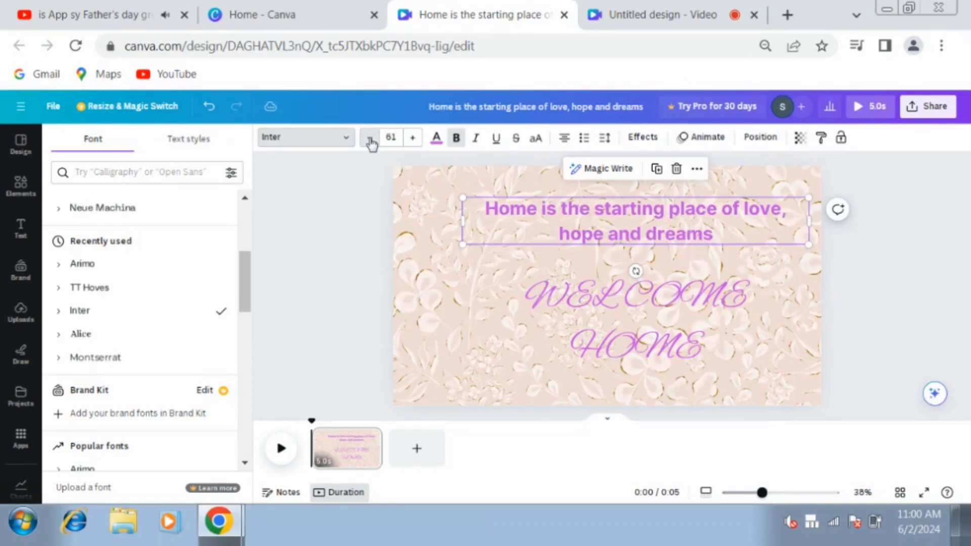
pyautogui.click(369, 138)
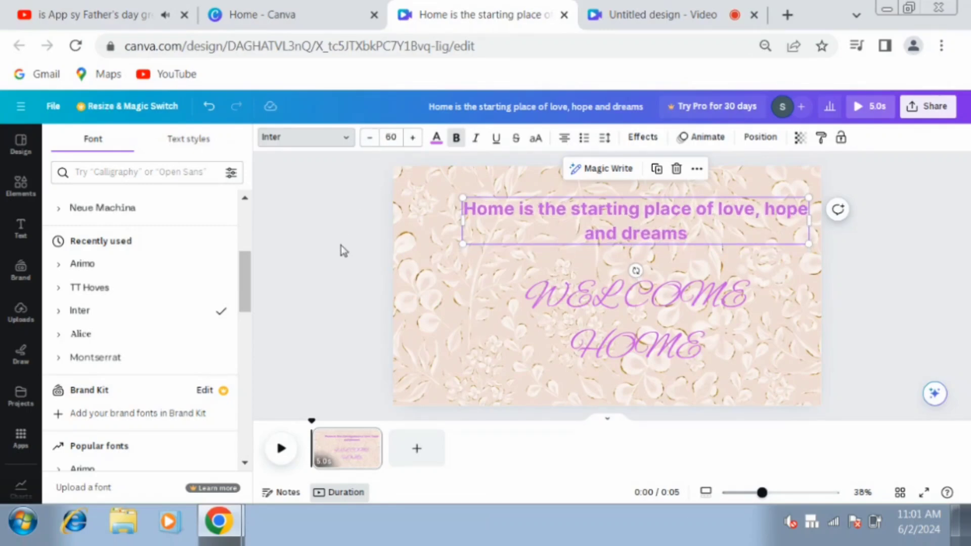
pyautogui.press('Escape')
pyautogui.click(368, 138)
pyautogui.click(368, 138)
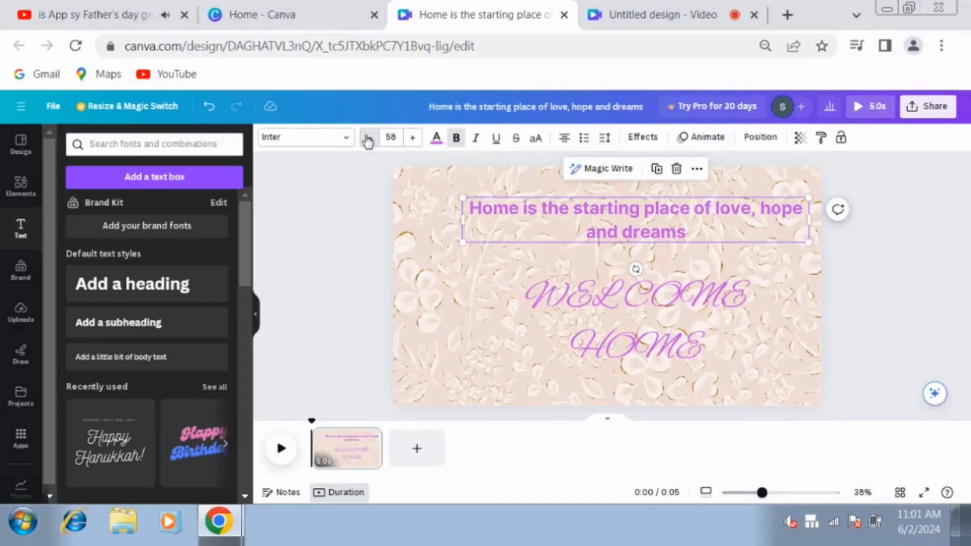
pyautogui.click(369, 138)
pyautogui.click(368, 138)
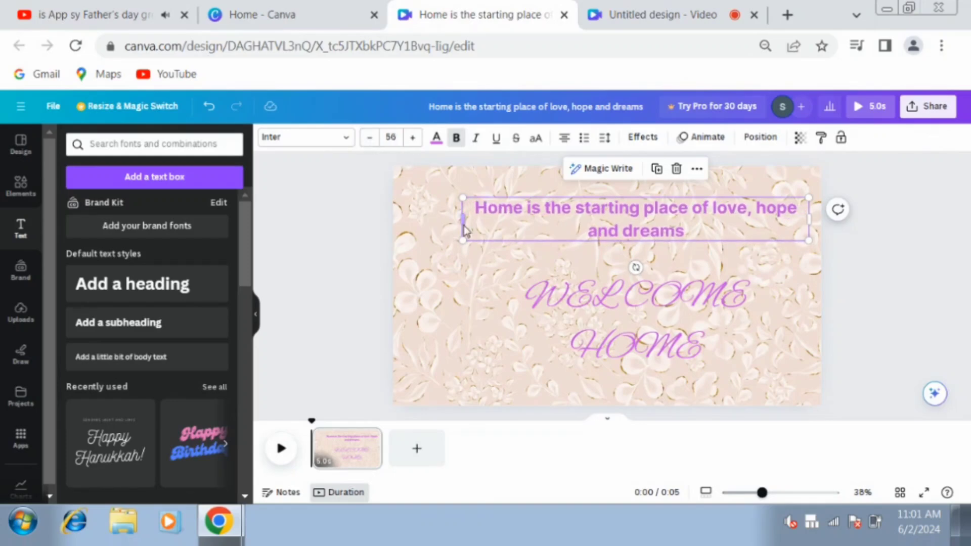
# Narrow the quote's text box slightly from its left edge, with "and dreams" wrapping onto the second line
pyautogui.moveTo(462, 220); pyautogui.dragTo(418, 222)
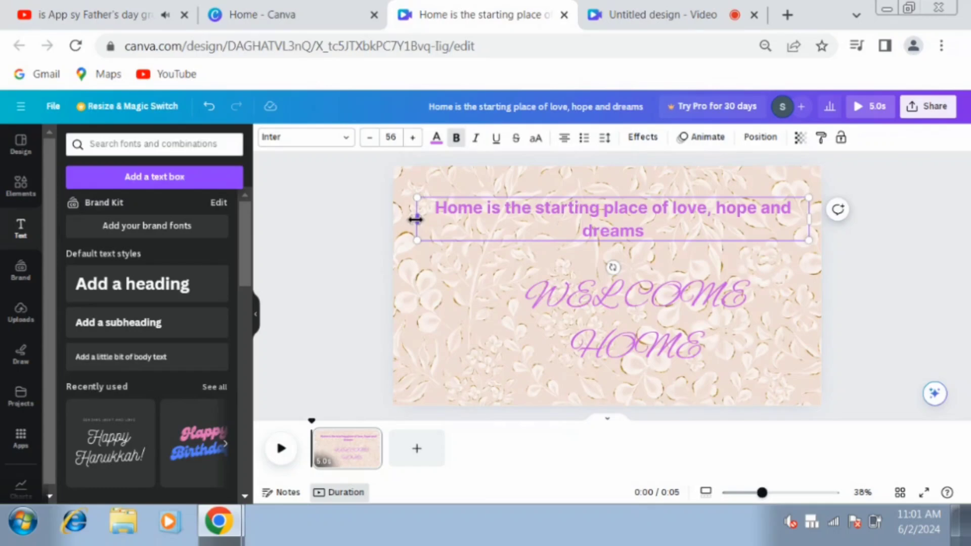
pyautogui.moveTo(415, 219); pyautogui.dragTo(473, 218)
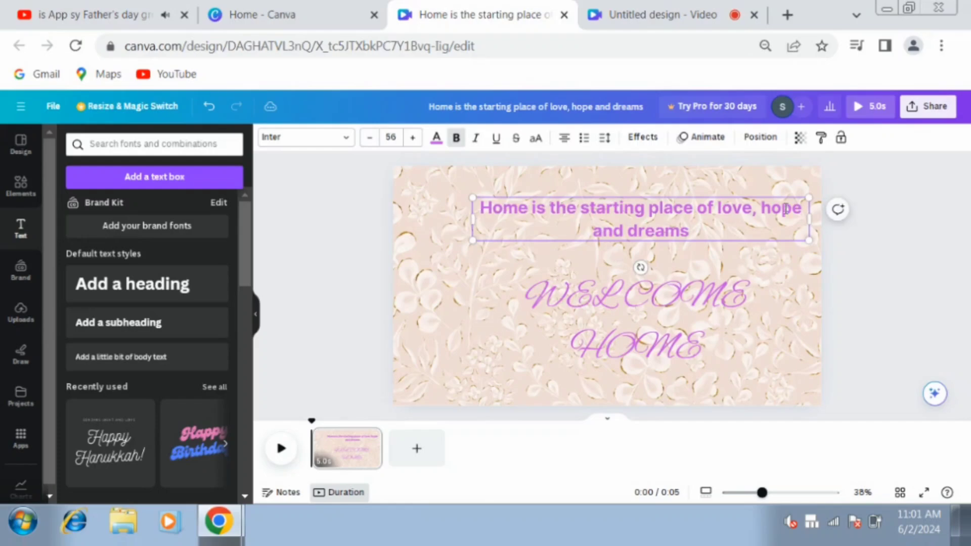
pyautogui.click(828, 238)
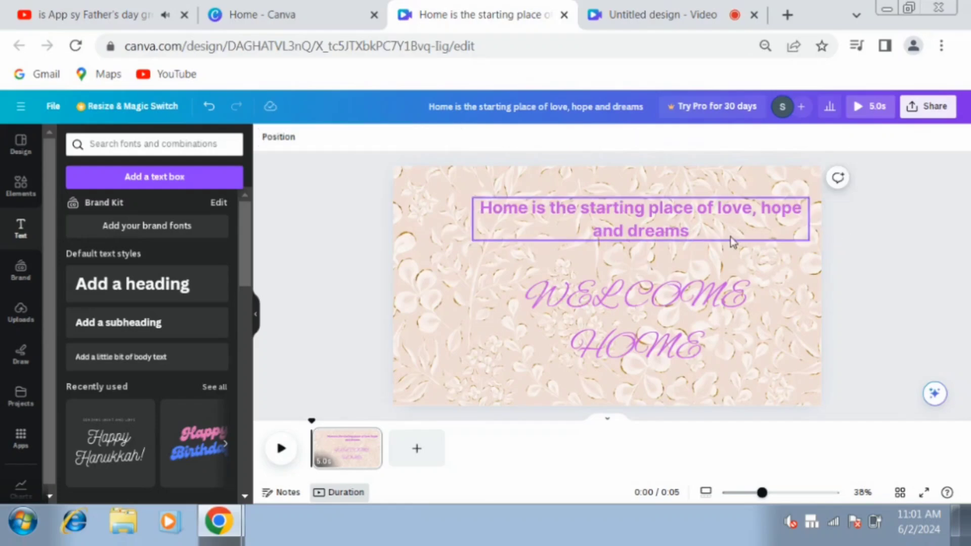
# Shift the quote slightly up and left near the page's upper edge and raise the "WEL COME HOME" heading a little
pyautogui.click(728, 242)
pyautogui.moveTo(727, 241)
pyautogui.mouseDown()
pyautogui.moveTo(720, 230)
pyautogui.moveTo(705, 236)
pyautogui.mouseUp()
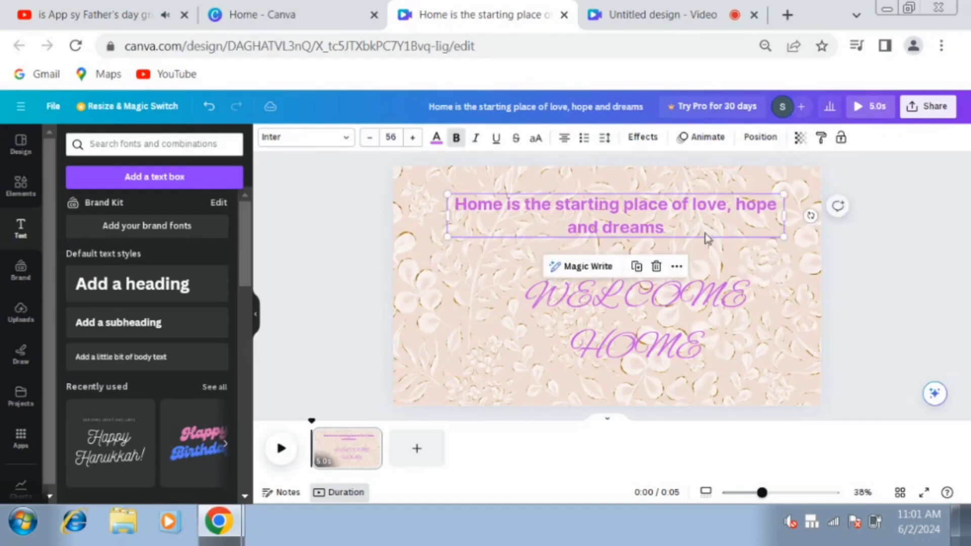
pyautogui.moveTo(687, 309)
pyautogui.mouseDown()
pyautogui.moveTo(681, 285)
pyautogui.moveTo(686, 297)
pyautogui.mouseUp()
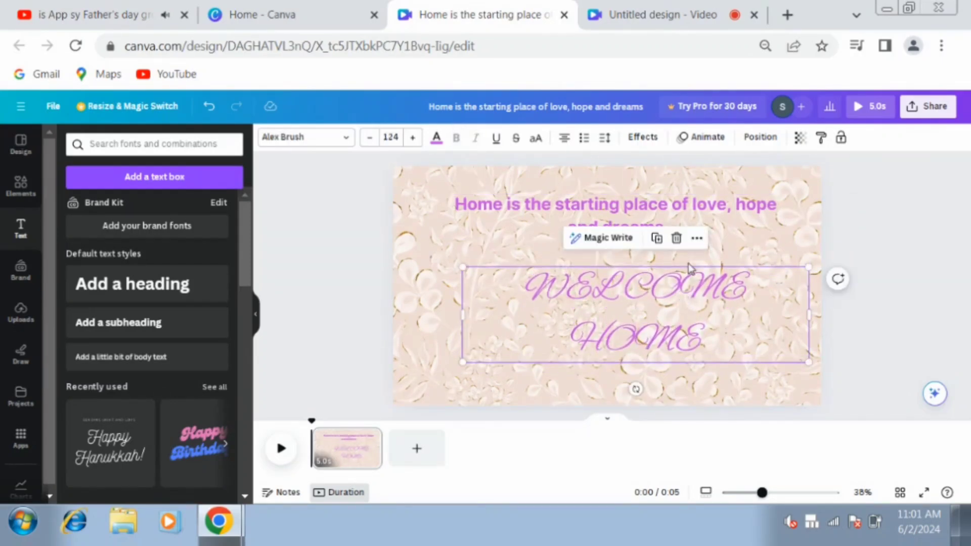
pyautogui.click(881, 214)
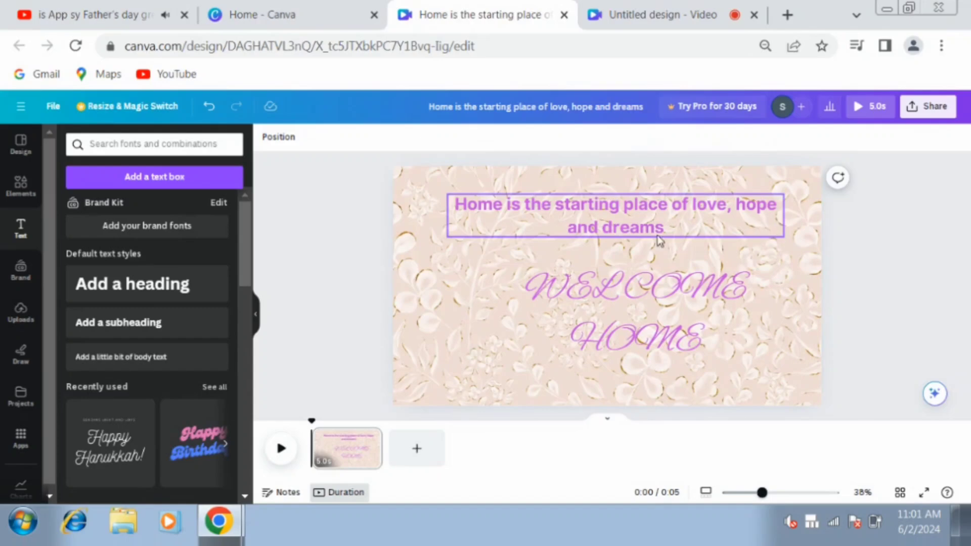
# Search the graphic elements for "flowers icon" and browse the results
pyautogui.click(12, 193)
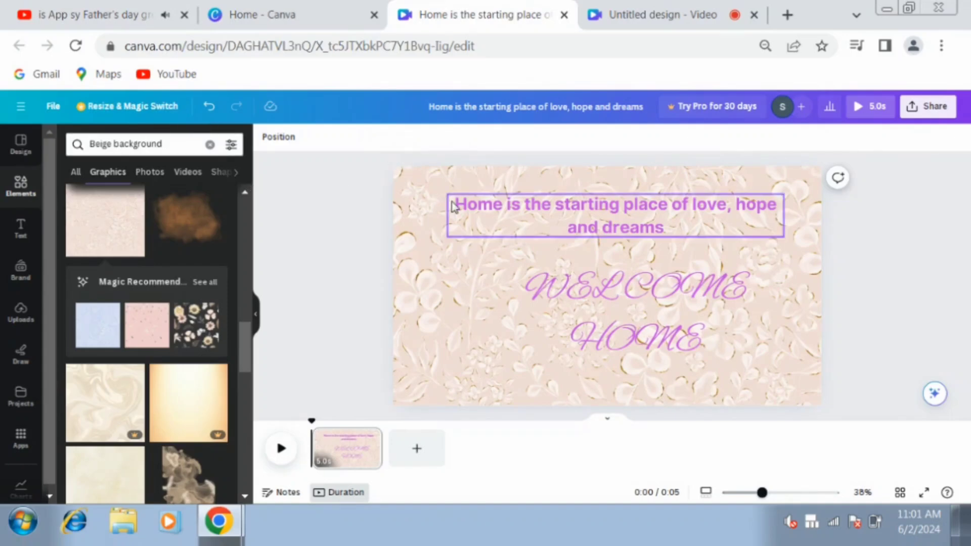
pyautogui.click(164, 146)
pyautogui.write('flo')
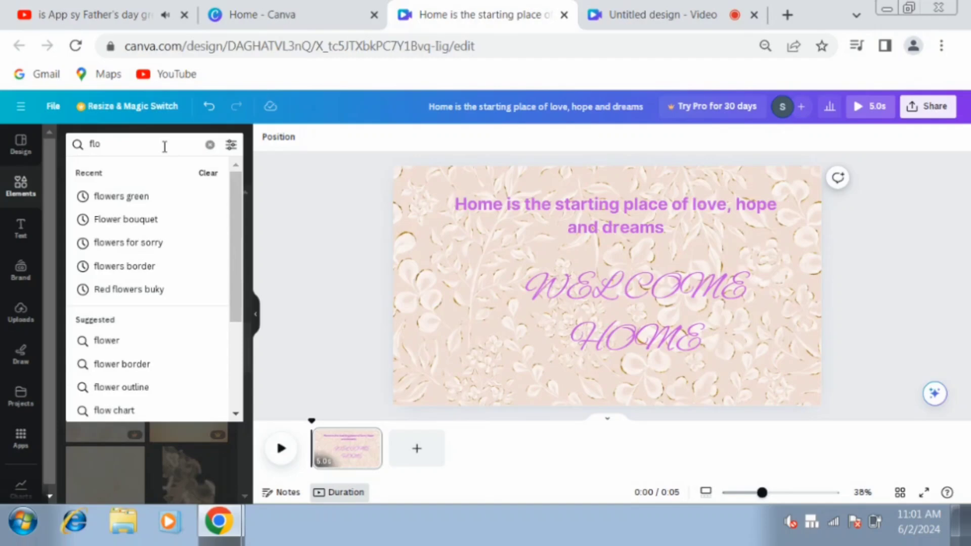
pyautogui.write('wers')
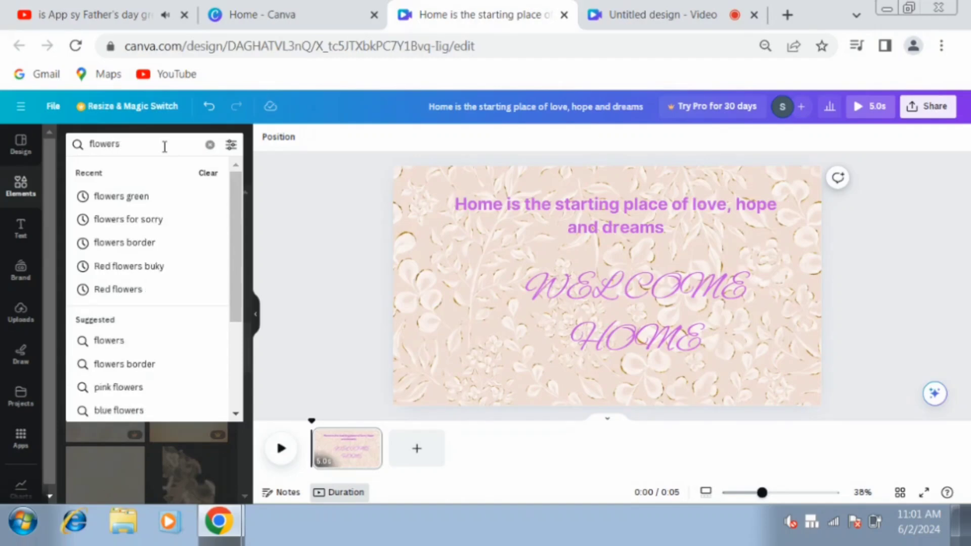
pyautogui.write(' i')
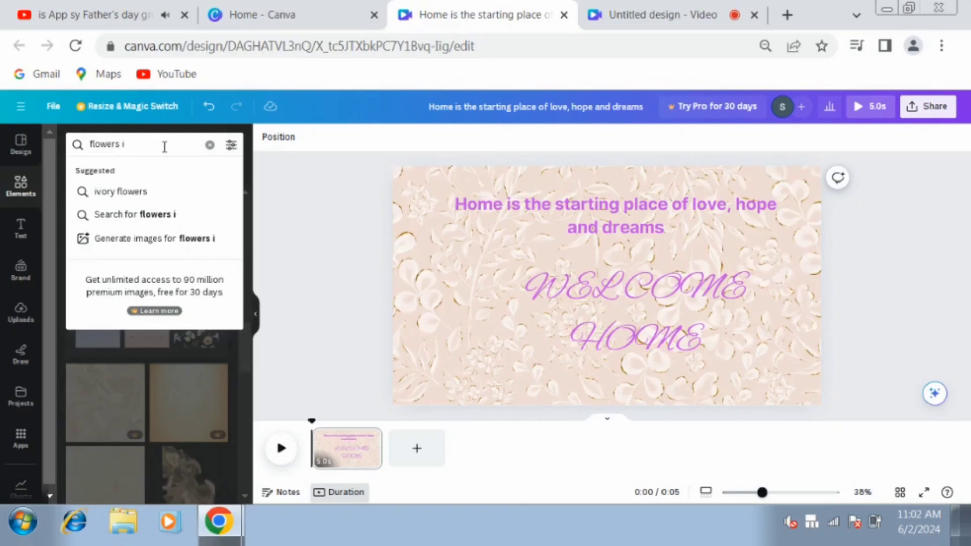
pyautogui.write('von')
pyautogui.press('Return')
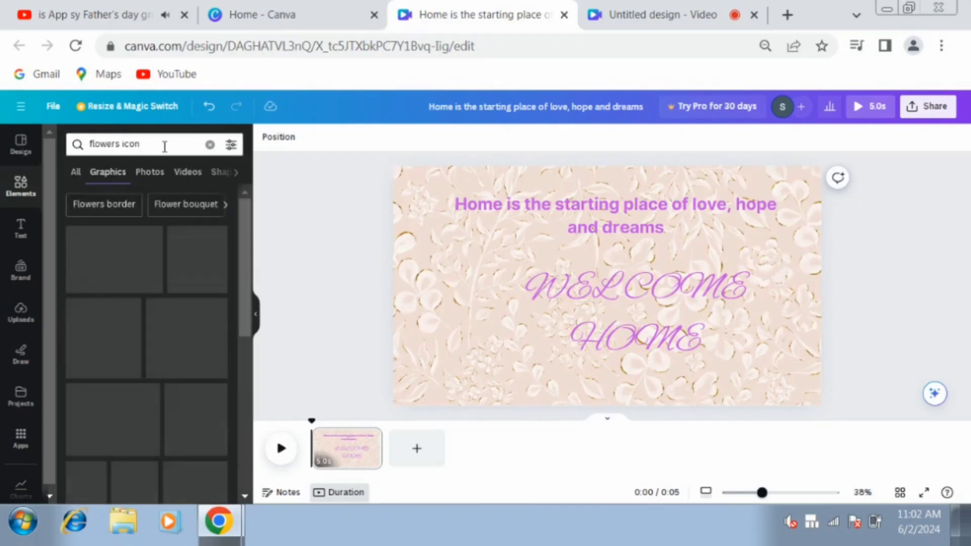
pyautogui.click(165, 146)
pyautogui.click(147, 191)
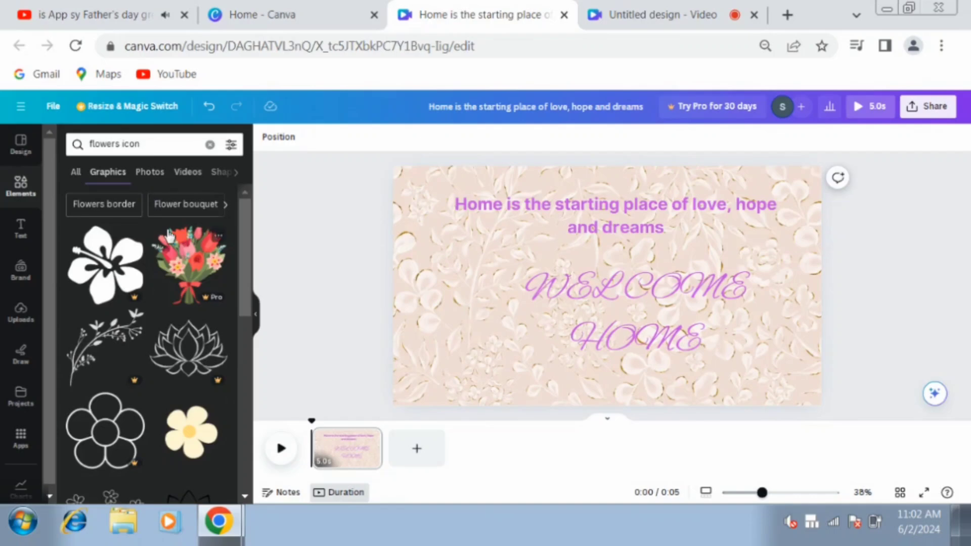
pyautogui.scroll(-2, 246, 293)
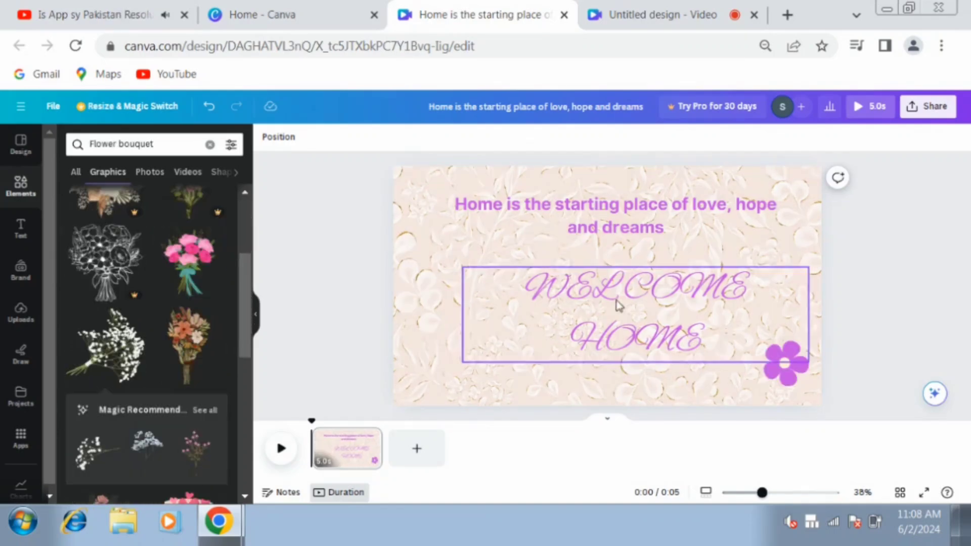
# Add the pink and orange watercolour floral bouquet from the "Flower bouquet" graphics to the page
pyautogui.click(521, 409)
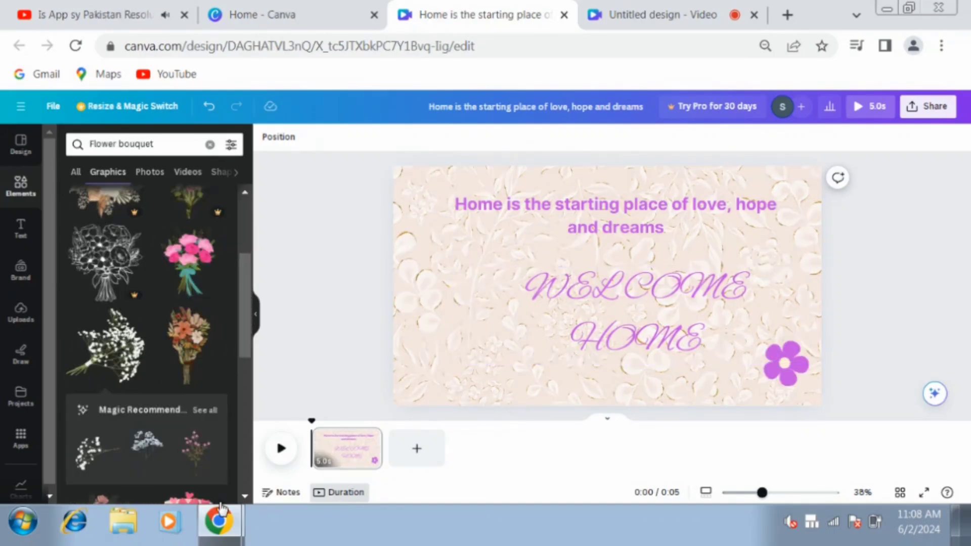
pyautogui.scroll(-7, 246, 501)
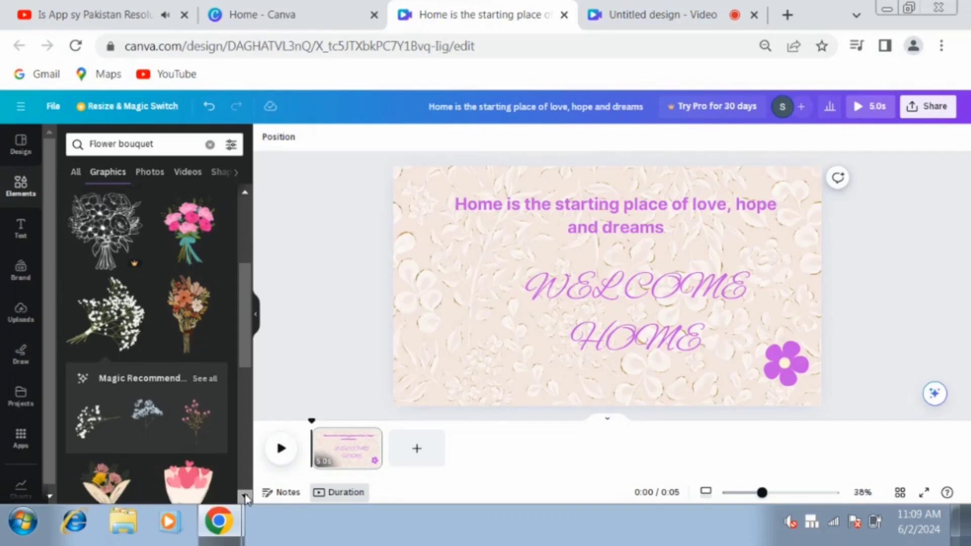
pyautogui.scroll(-5, 246, 499)
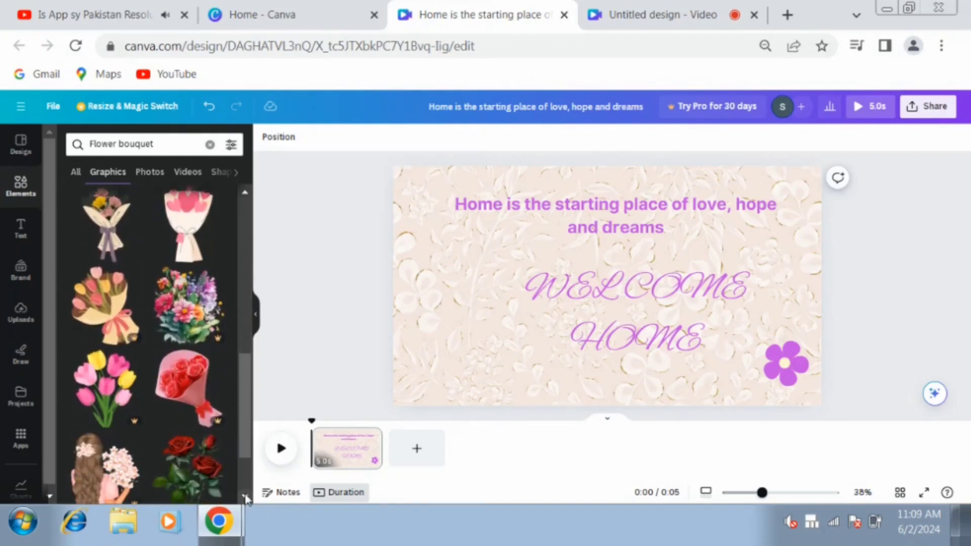
pyautogui.scroll(-3, 246, 499)
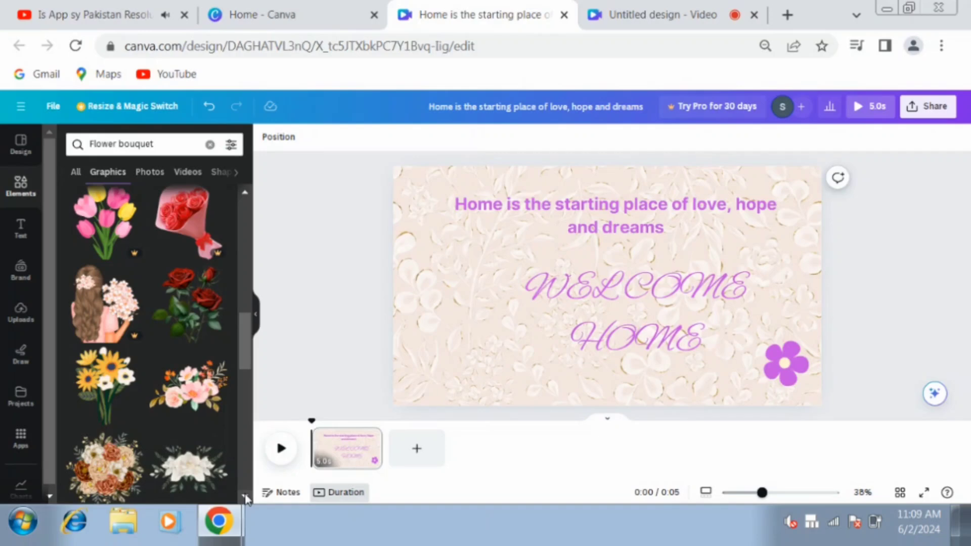
pyautogui.scroll(-1, 247, 499)
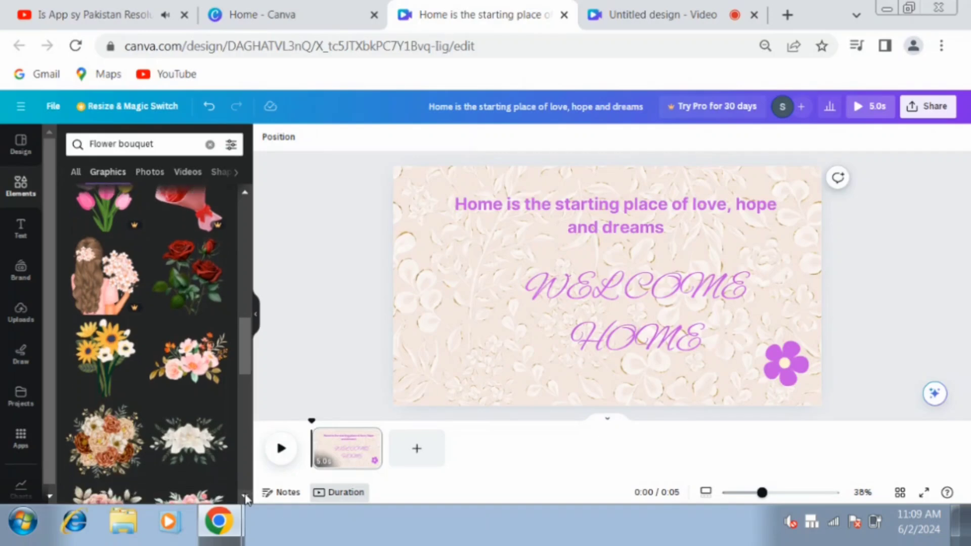
pyautogui.click(201, 364)
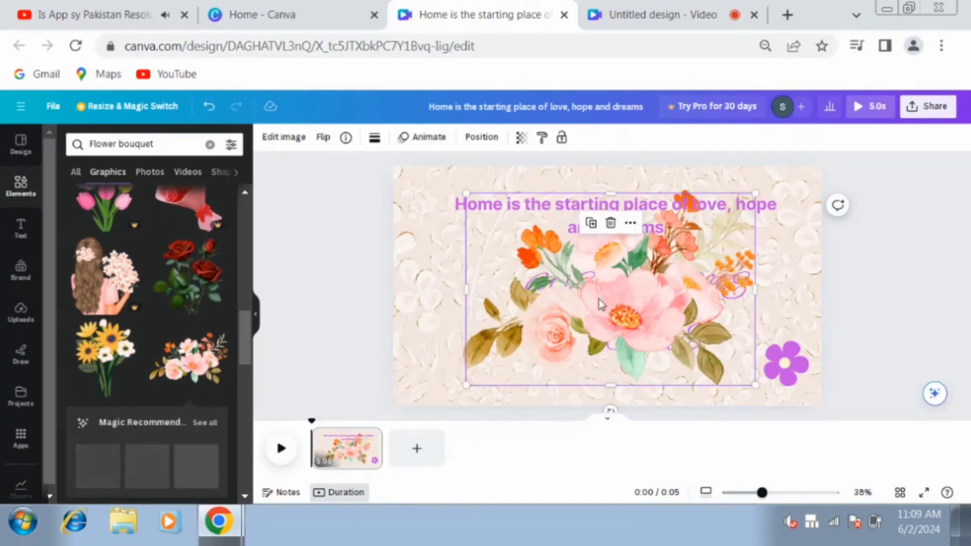
# Move the floral bouquet into the page's lower-left corner and shrink it to about two thirds of its size
pyautogui.moveTo(599, 299); pyautogui.dragTo(538, 320)
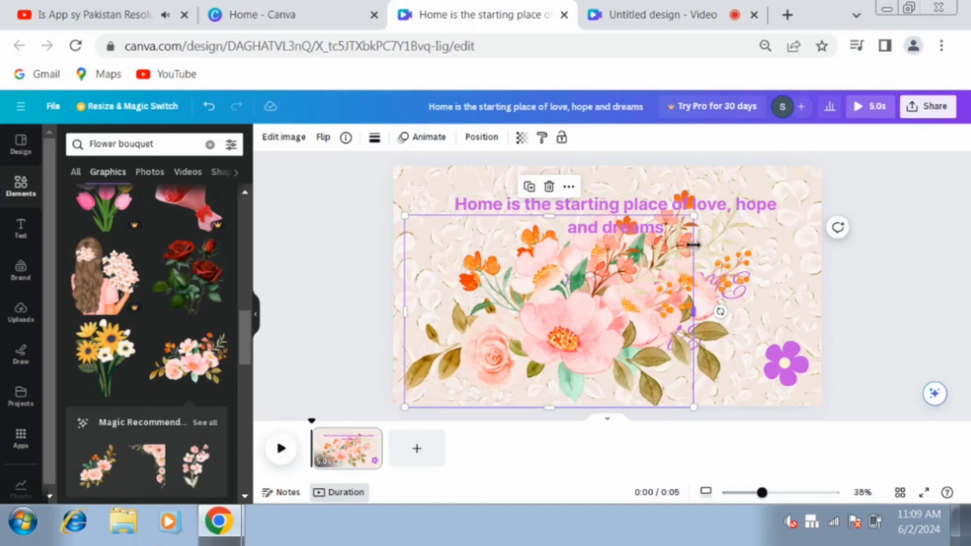
pyautogui.moveTo(695, 216); pyautogui.dragTo(610, 311)
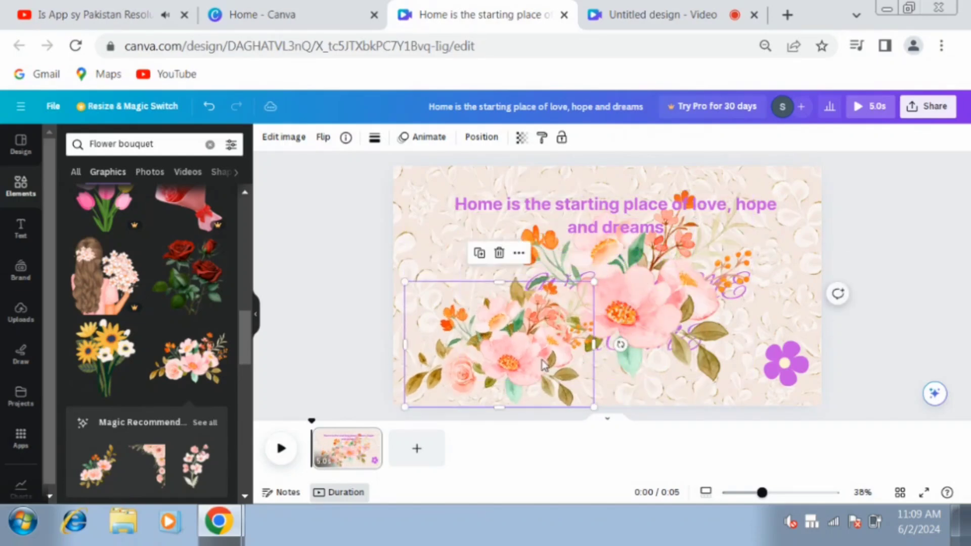
pyautogui.click(642, 287)
pyautogui.click(607, 221)
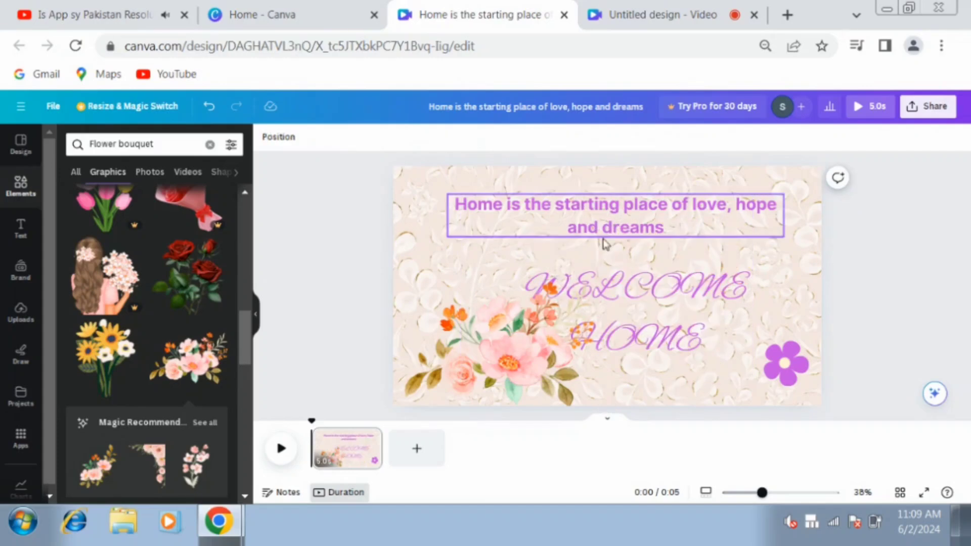
# Shift the bouquet to the page's left edge, shrink it slightly, and move the "WEL COME HOME" heading up and slightly left
pyautogui.moveTo(510, 370); pyautogui.dragTo(492, 352)
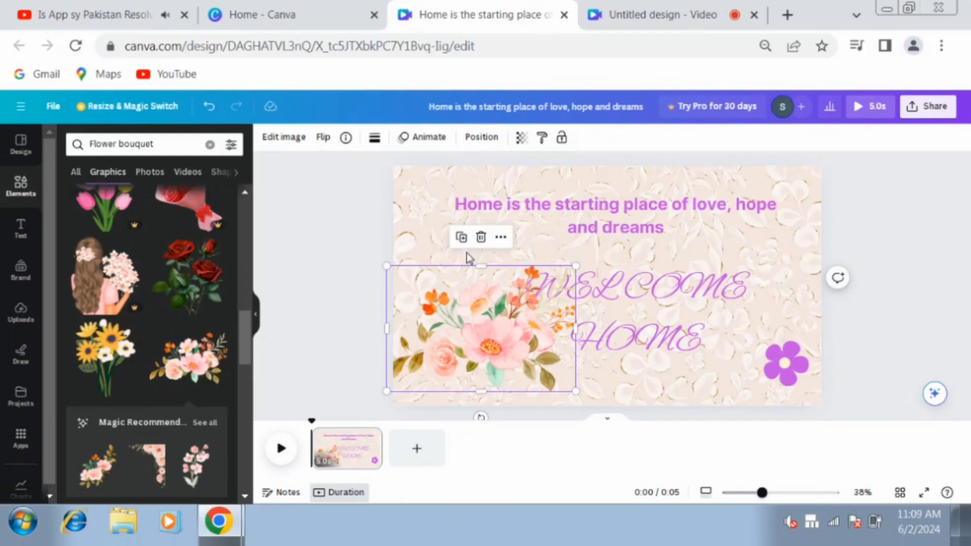
pyautogui.click(399, 140)
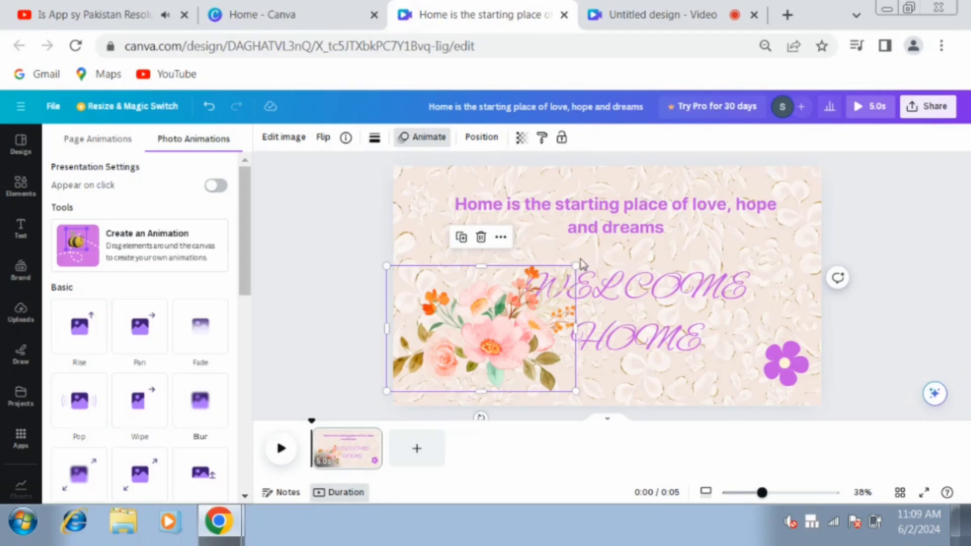
pyautogui.moveTo(575, 266); pyautogui.dragTo(556, 278)
pyautogui.moveTo(618, 280); pyautogui.dragTo(611, 269)
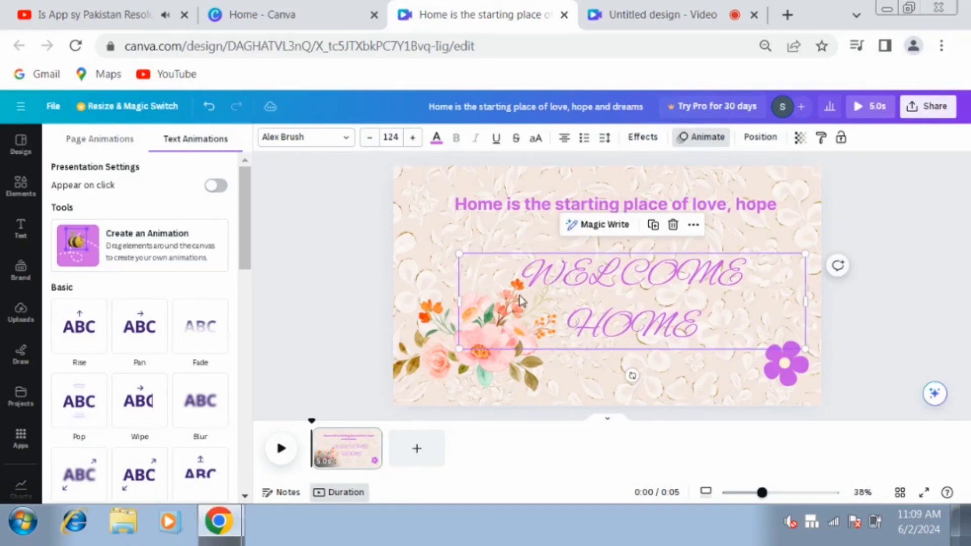
pyautogui.click(368, 304)
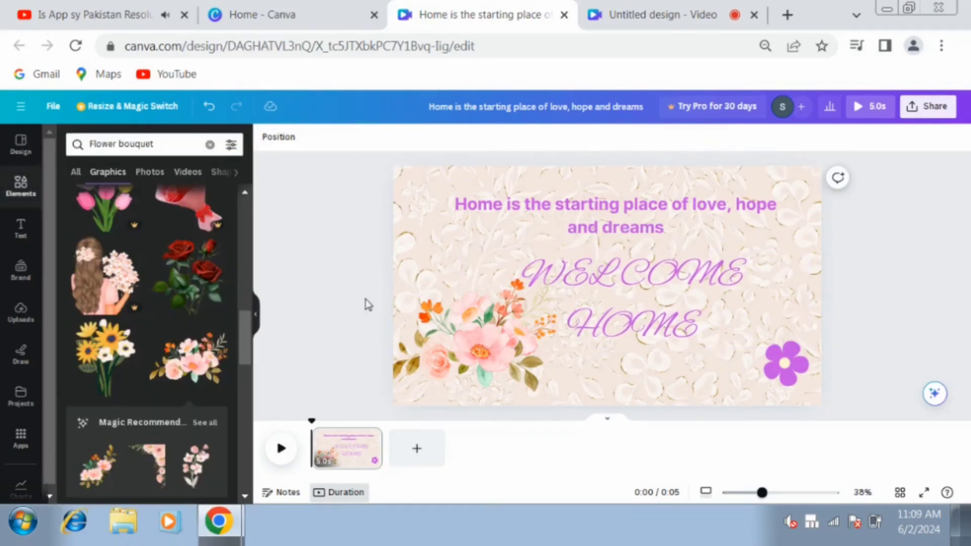
# Delete the purple flower graphic from the page's lower-right corner
pyautogui.moveTo(472, 358); pyautogui.dragTo(473, 364)
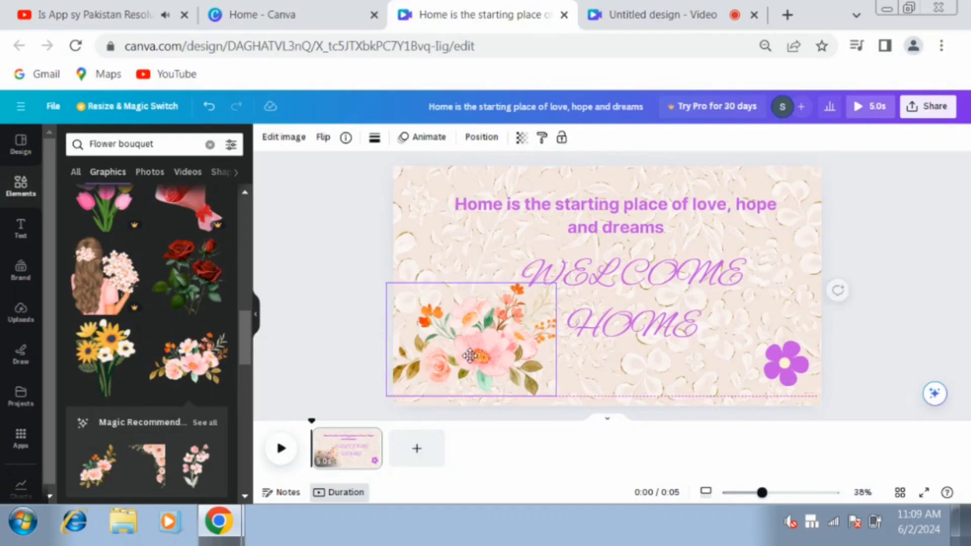
pyautogui.click(370, 367)
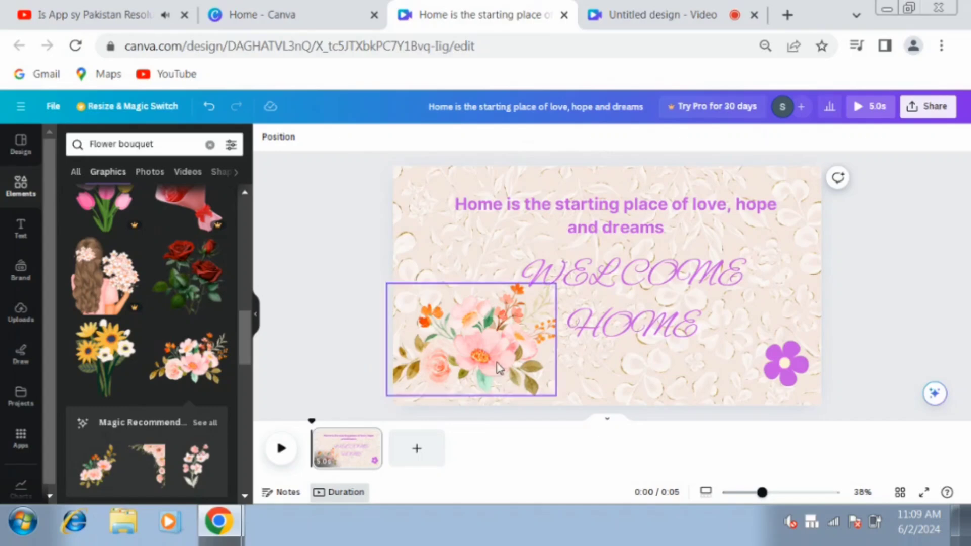
pyautogui.click(778, 368)
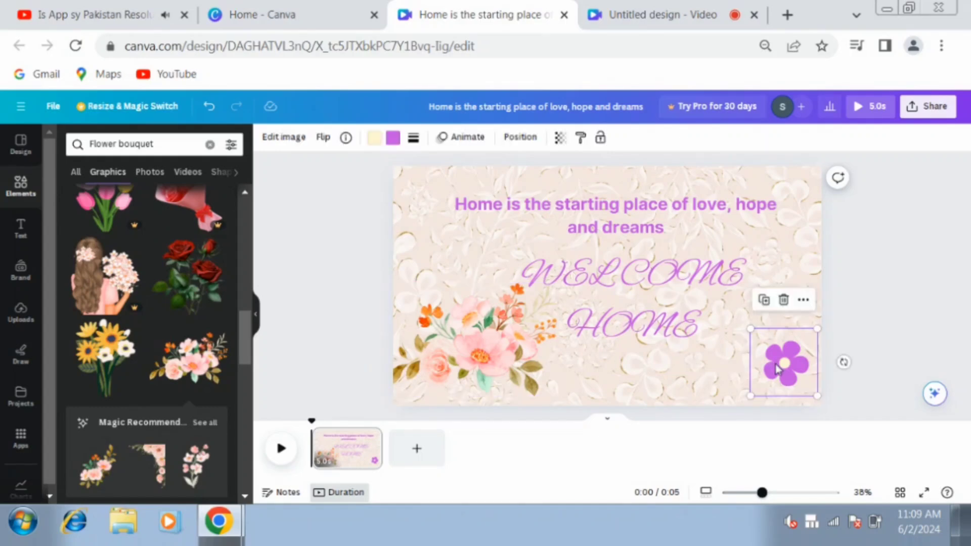
pyautogui.click(783, 302)
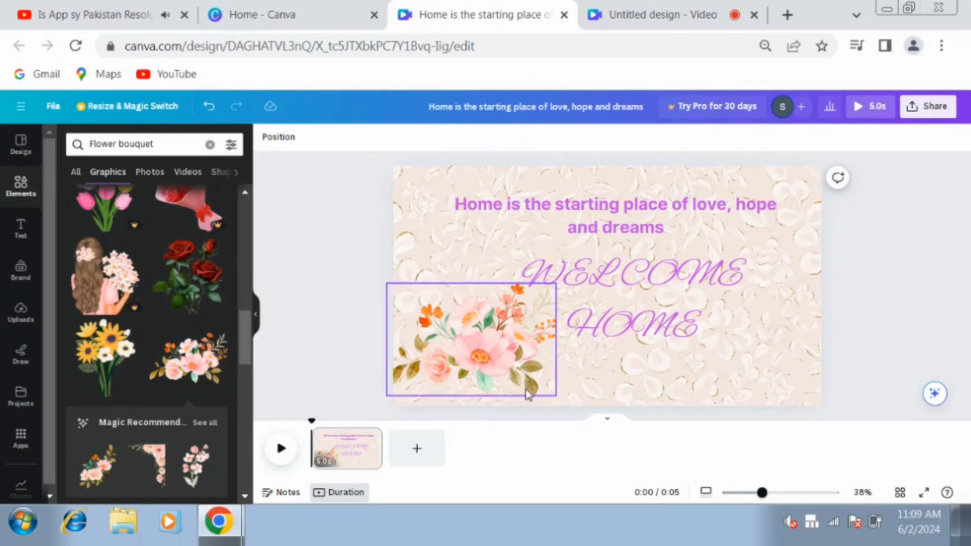
# Add the pink flower sprig with the thin brown stem from the "Flower bouquet" graphics to the page
pyautogui.click(245, 498)
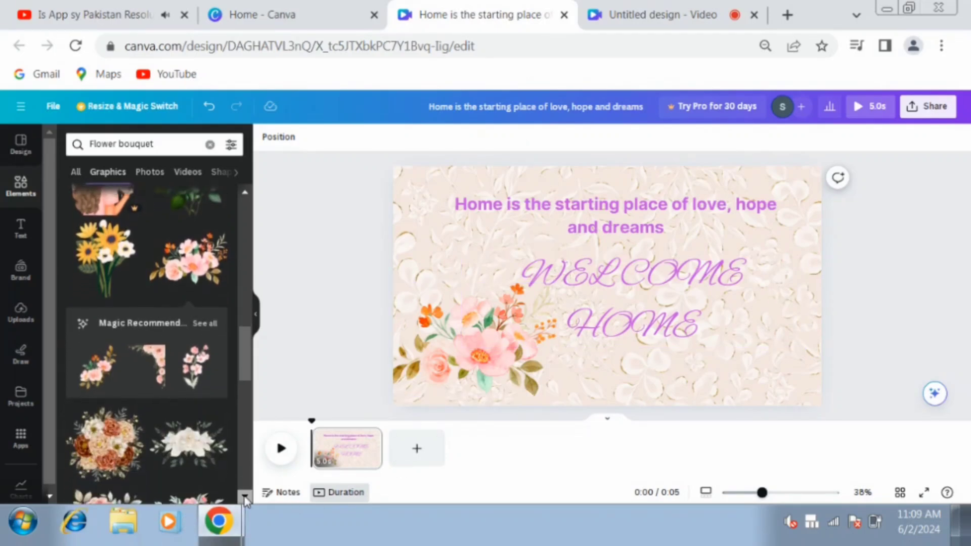
pyautogui.click(244, 498)
pyautogui.click(245, 498)
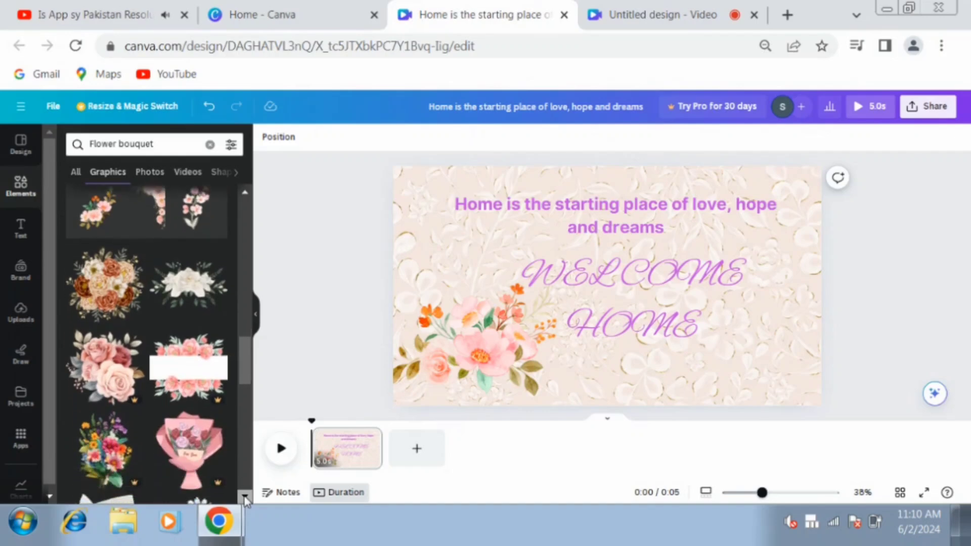
pyautogui.click(245, 498)
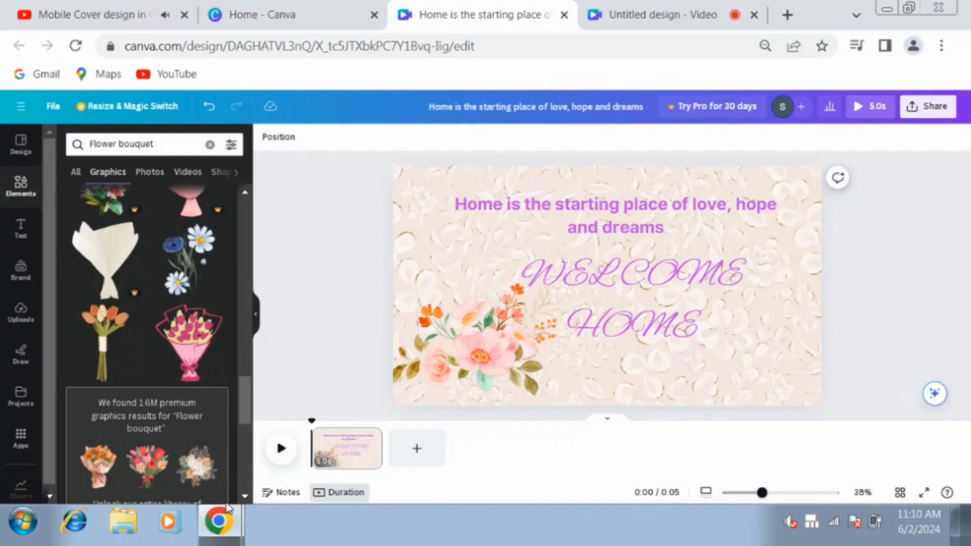
pyautogui.moveTo(249, 418); pyautogui.dragTo(249, 448)
pyautogui.scroll(-2, 249, 448)
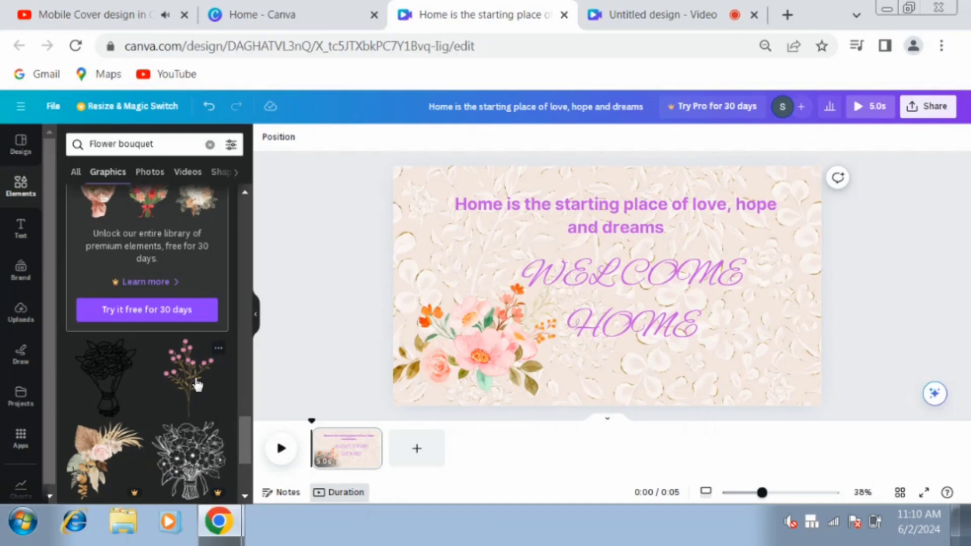
pyautogui.click(197, 386)
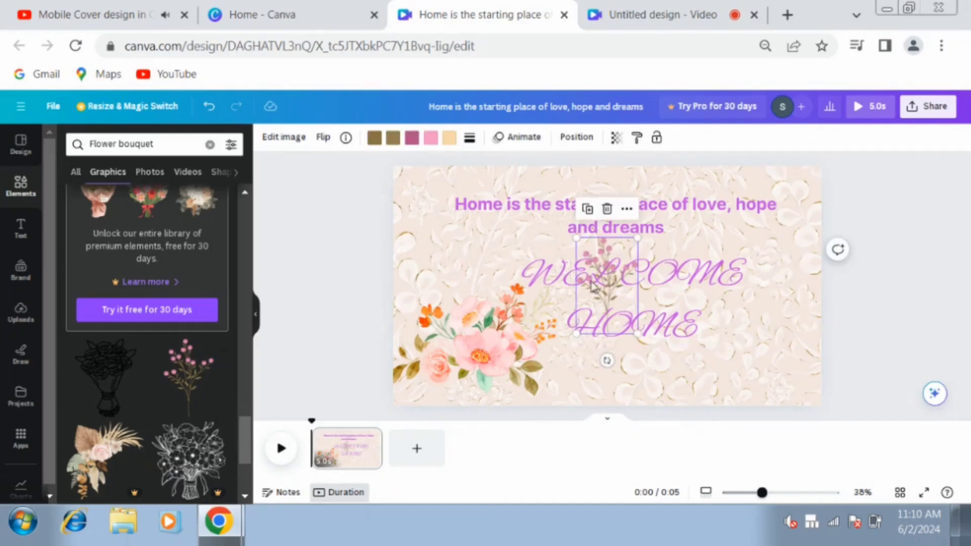
# Place the pink flower sprig in the page's lower-right corner, enlarged by about 40%, with its stem reaching the bottom edge
pyautogui.moveTo(593, 284); pyautogui.dragTo(754, 333)
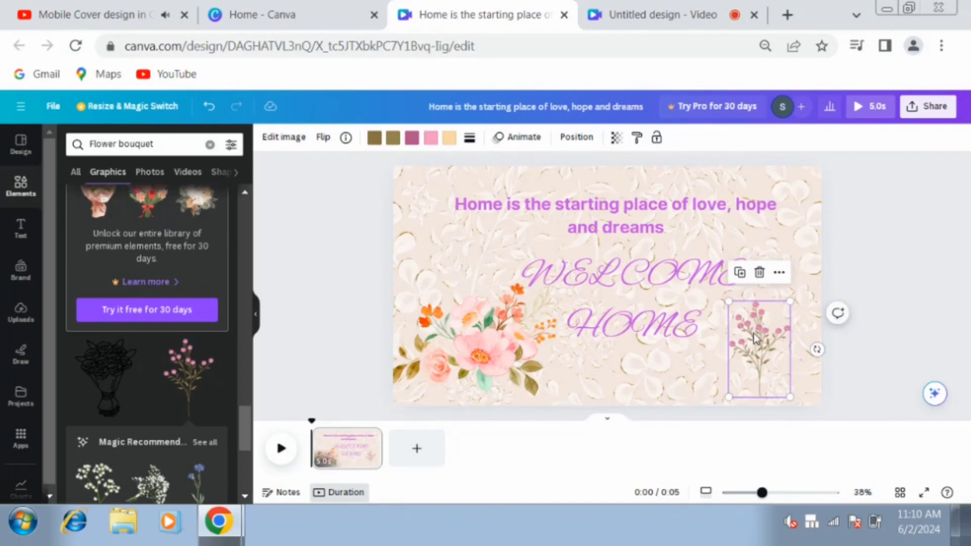
pyautogui.moveTo(792, 299); pyautogui.dragTo(859, 297)
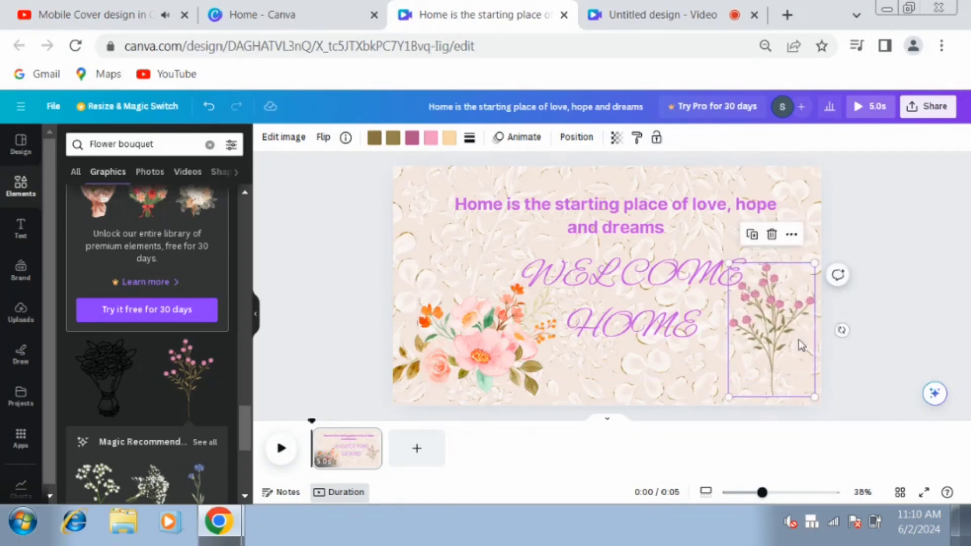
pyautogui.moveTo(802, 346); pyautogui.dragTo(793, 372)
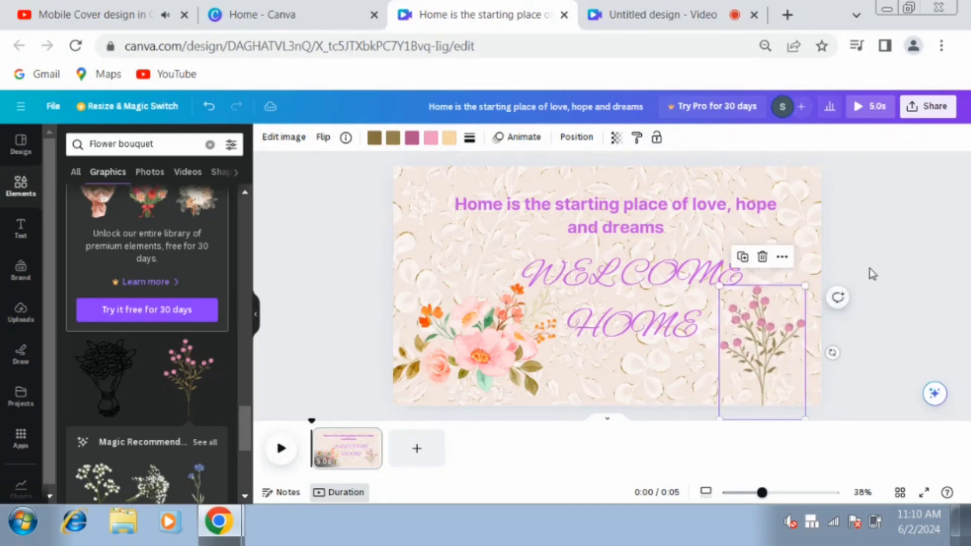
pyautogui.click(876, 269)
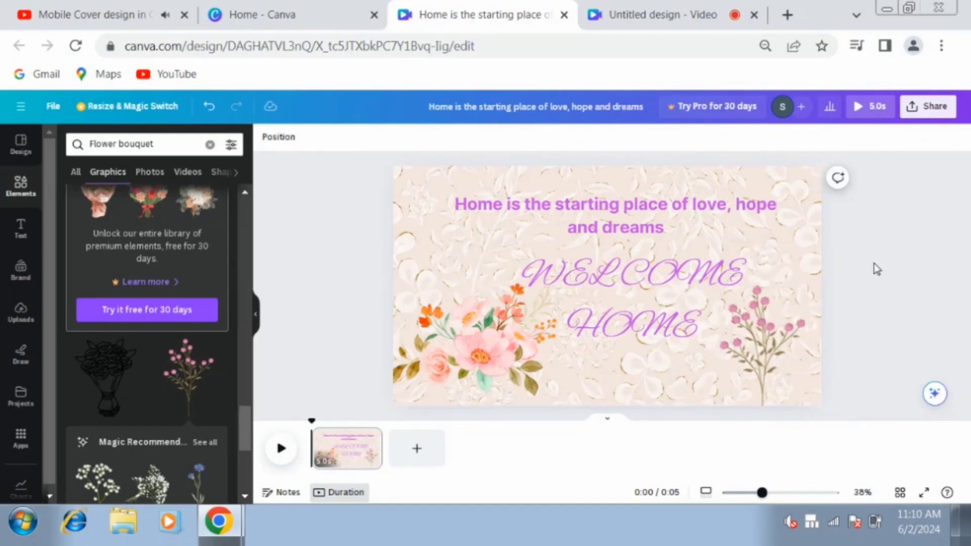
# Download the design as an MP4 Video in 1080p (HD) quality
pyautogui.click(925, 107)
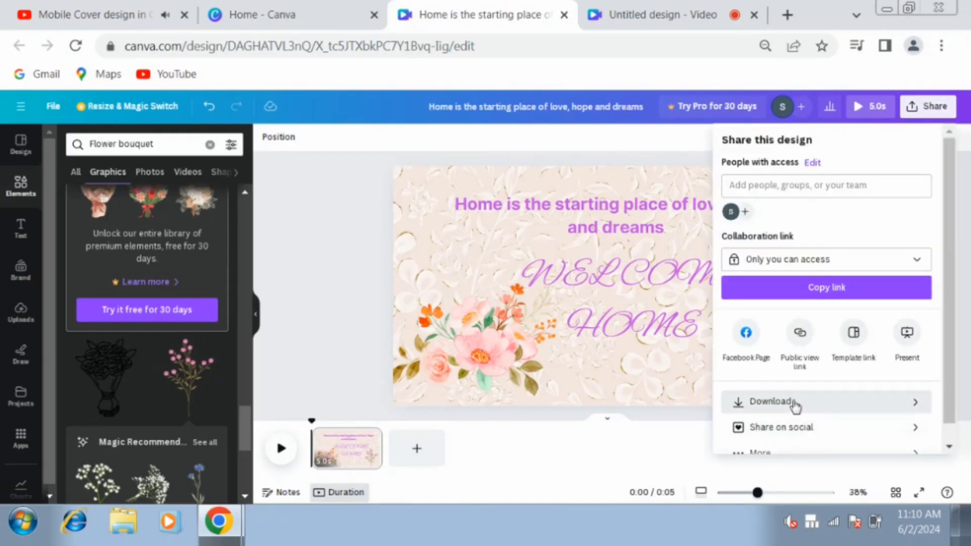
pyautogui.click(795, 403)
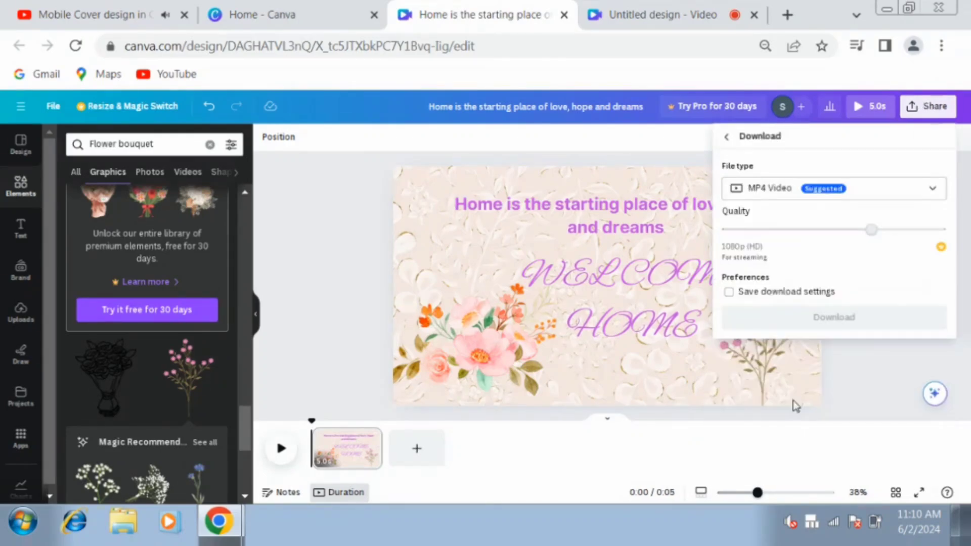
pyautogui.click(816, 318)
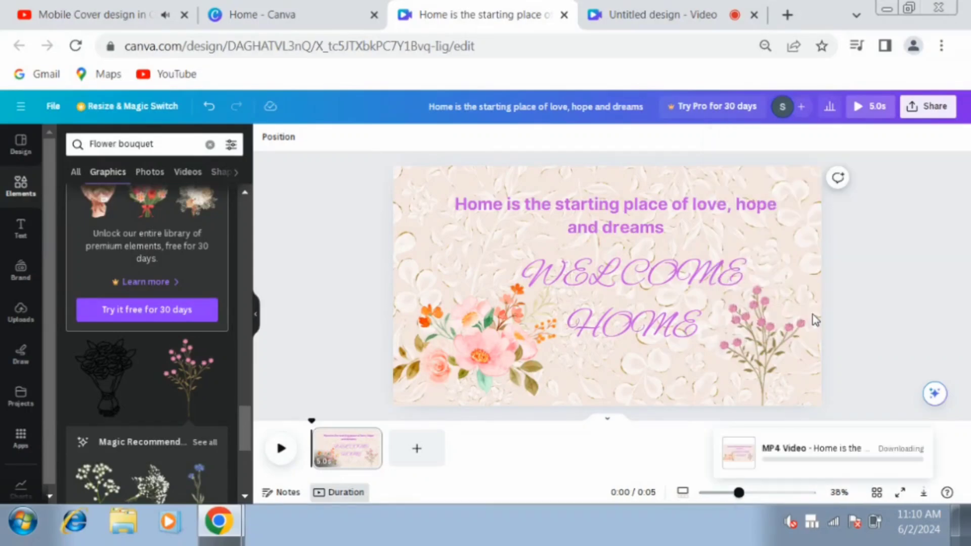